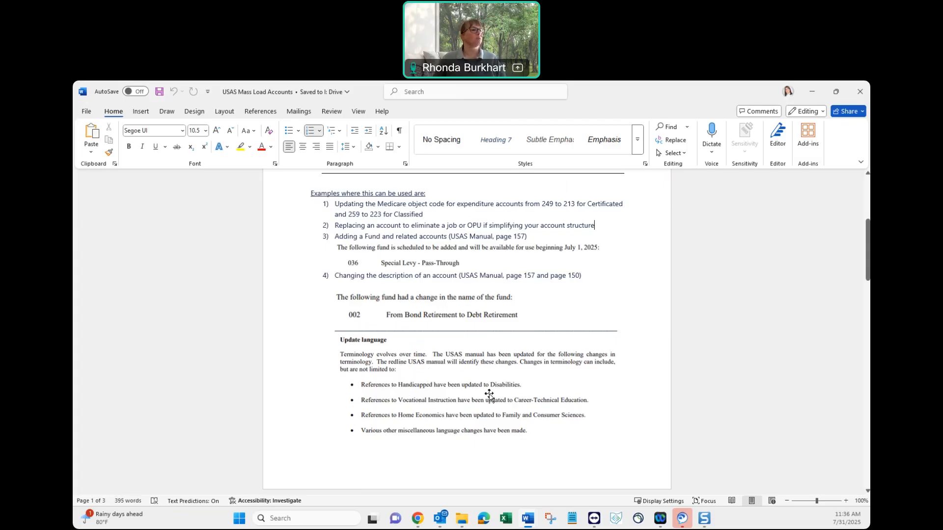
Read through the document's mass load procedure for accounts, including the USASLOADERR.CSV output file notes, and the list of example uses
{"action": "scroll", "coordinate": [502, 388], "scroll_direction": "down", "scroll_amount": 10}
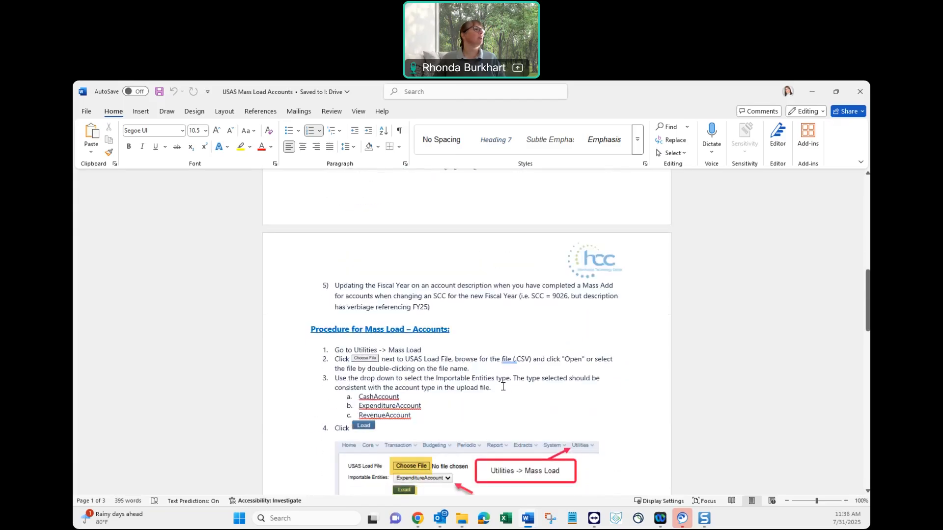
{"action": "scroll", "coordinate": [503, 386], "scroll_direction": "down", "scroll_amount": 2}
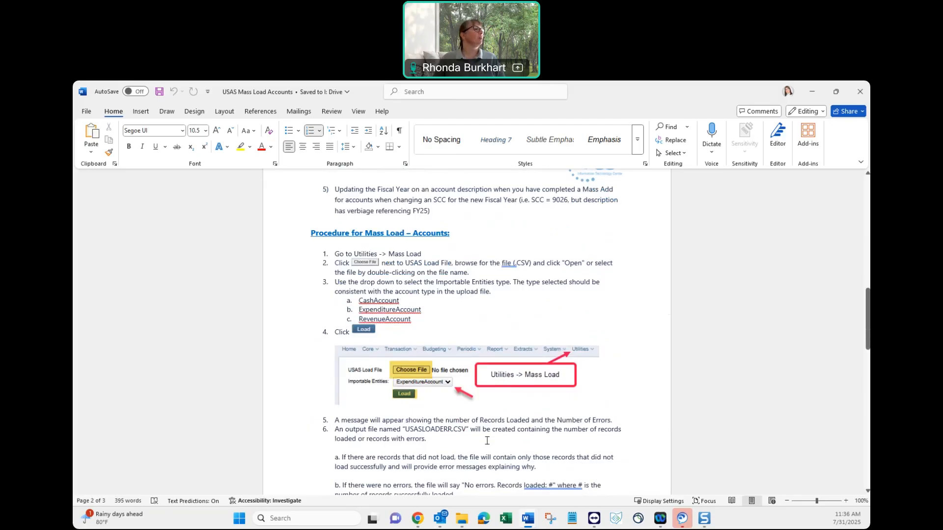
{"action": "scroll", "coordinate": [432, 255], "scroll_direction": "up", "scroll_amount": 1}
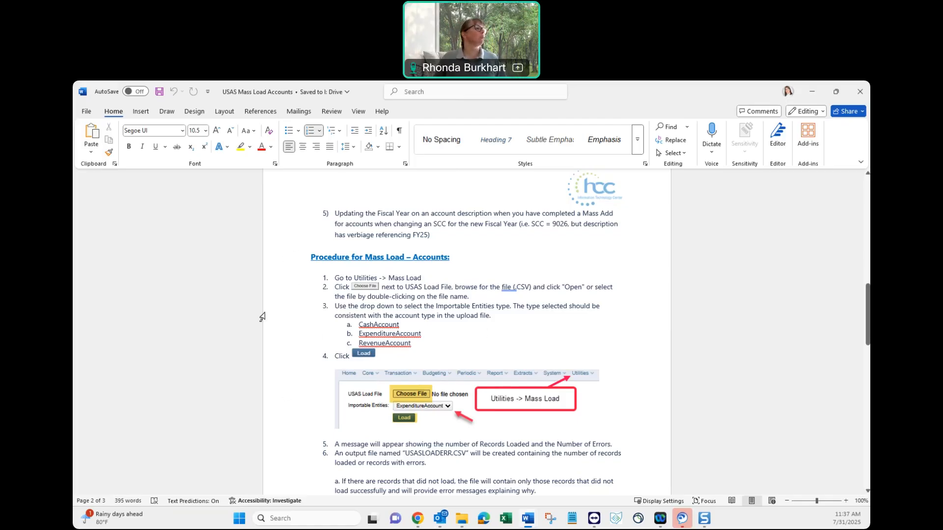
{"action": "scroll", "coordinate": [297, 308], "scroll_direction": "down", "scroll_amount": 3}
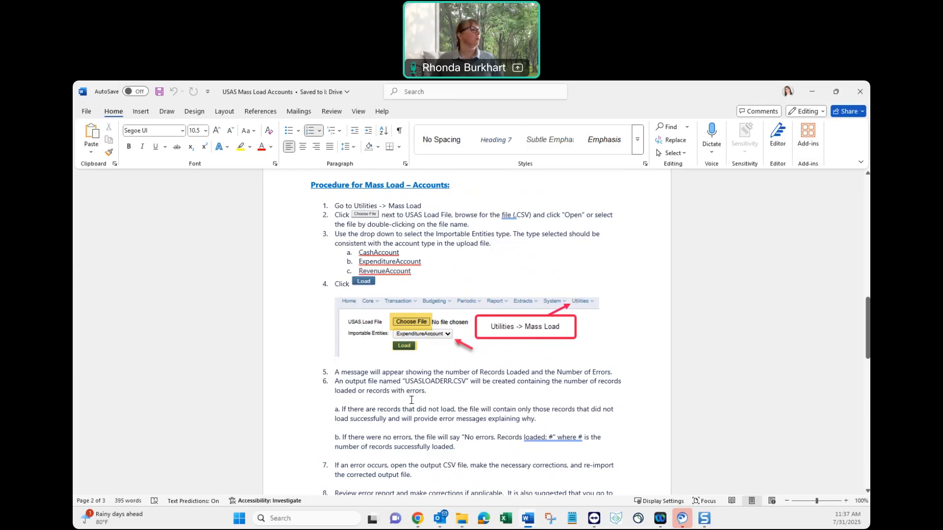
{"action": "scroll", "coordinate": [412, 400], "scroll_direction": "down", "scroll_amount": 3}
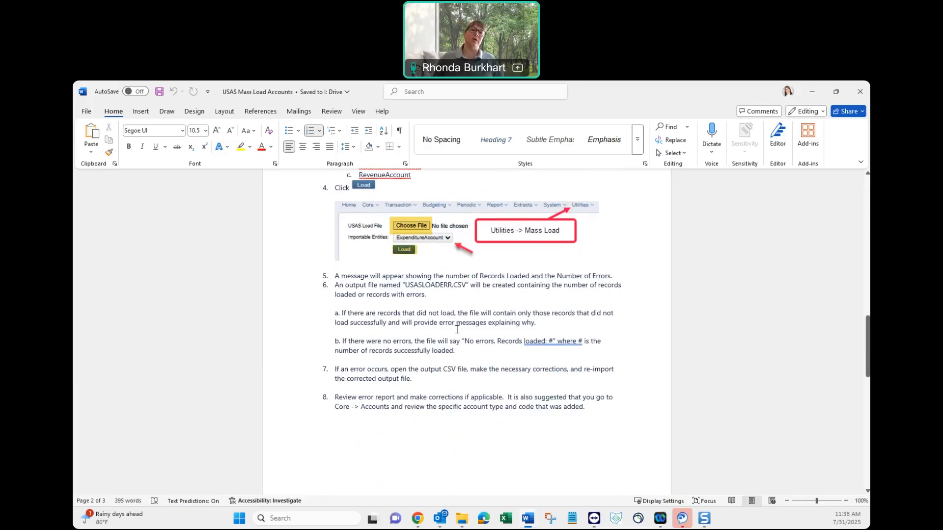
{"action": "double_click", "coordinate": [456, 285]}
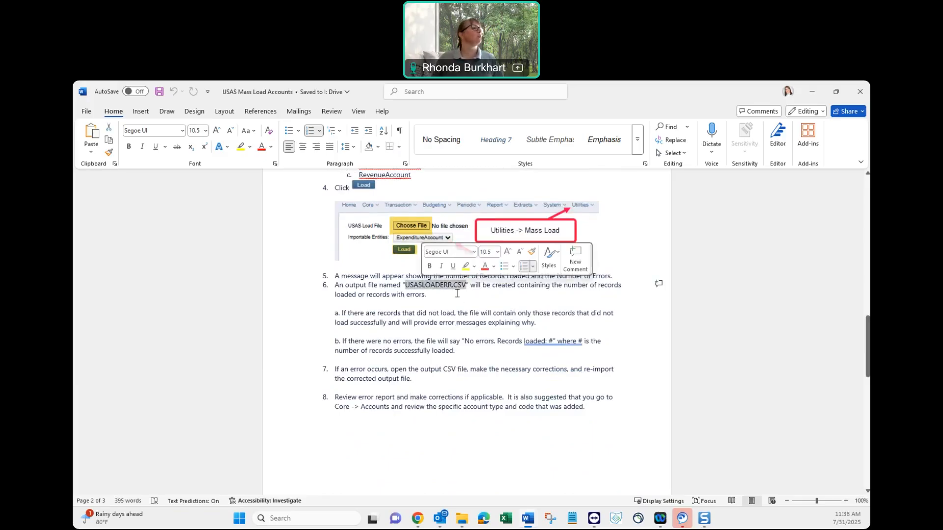
{"action": "left_click", "coordinate": [456, 296]}
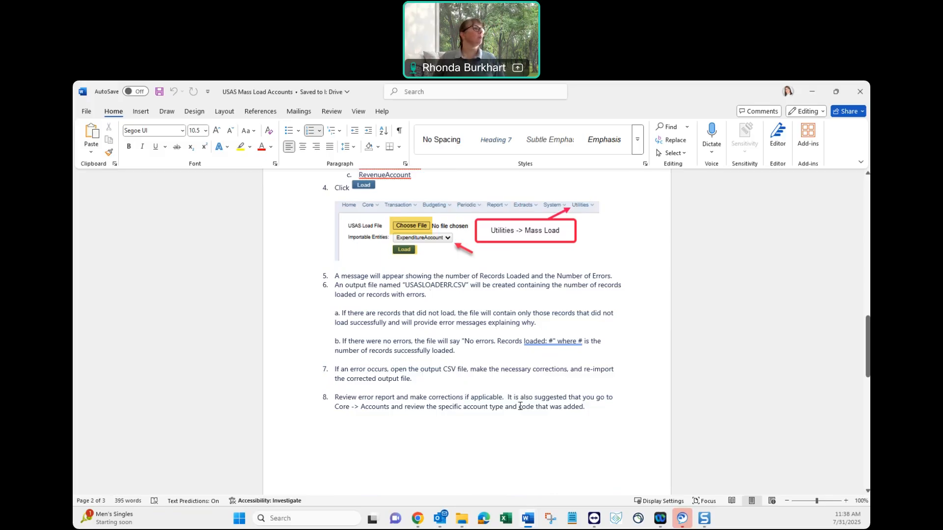
{"action": "scroll", "coordinate": [518, 406], "scroll_direction": "up", "scroll_amount": 10}
{"action": "scroll", "coordinate": [520, 409], "scroll_direction": "up", "scroll_amount": 8}
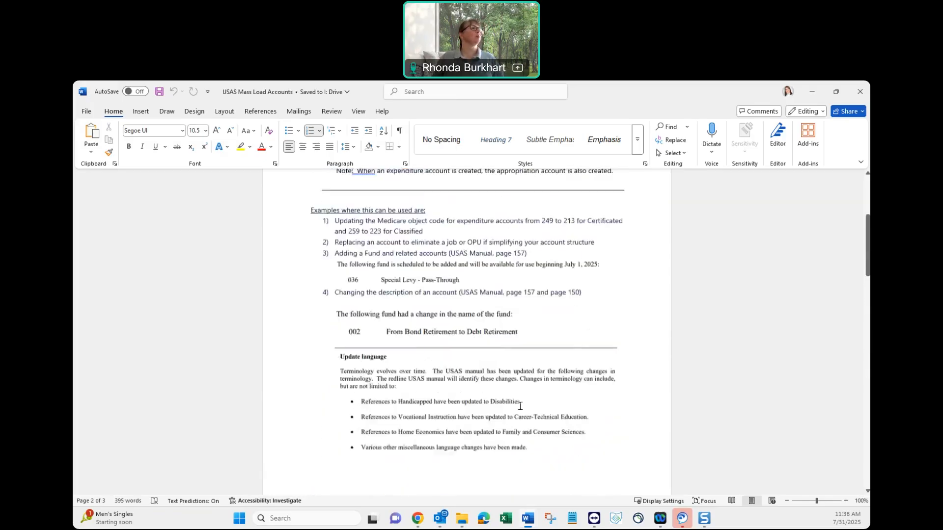
Switch to Chrome and open the expenditure accounts list in the demo-hcc-usas site
{"action": "left_click", "coordinate": [813, 99]}
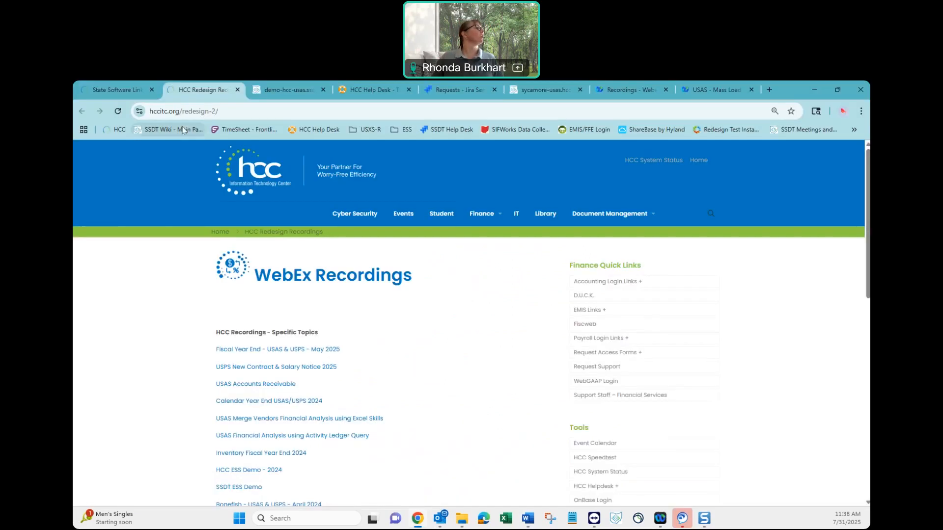
{"action": "left_click", "coordinate": [297, 91]}
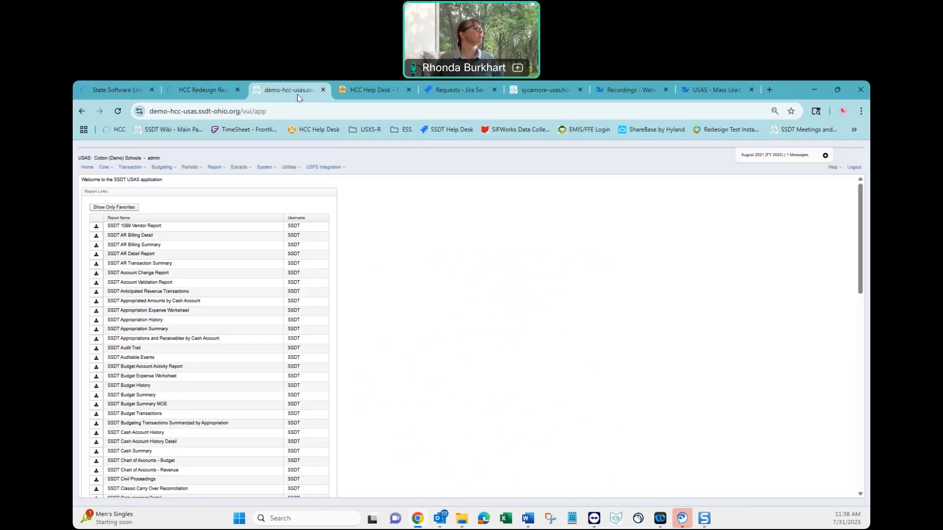
{"action": "left_click", "coordinate": [104, 168]}
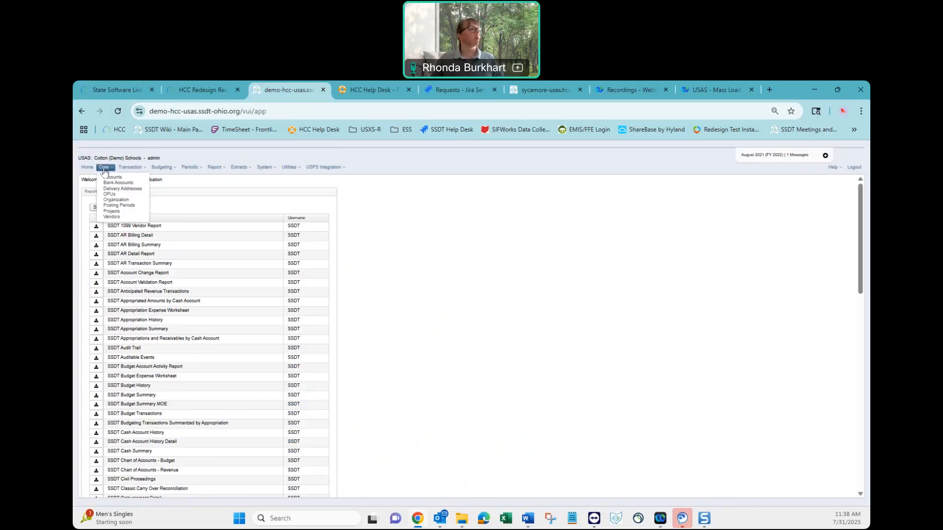
{"action": "left_click", "coordinate": [106, 179]}
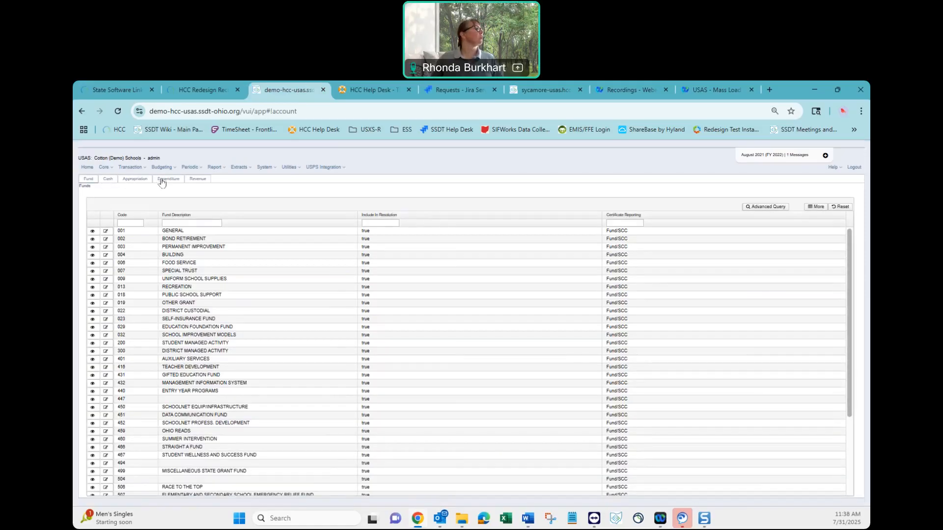
{"action": "left_click", "coordinate": [162, 182]}
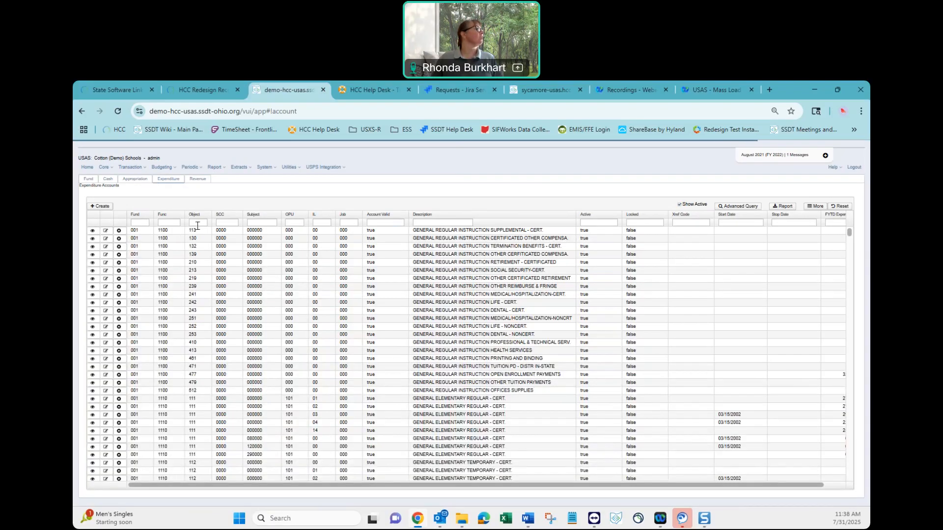
Try to filter the expenditure accounts by object =249 and clear the filter
{"action": "left_click", "coordinate": [197, 225]}
{"action": "type", "text": "=249"}
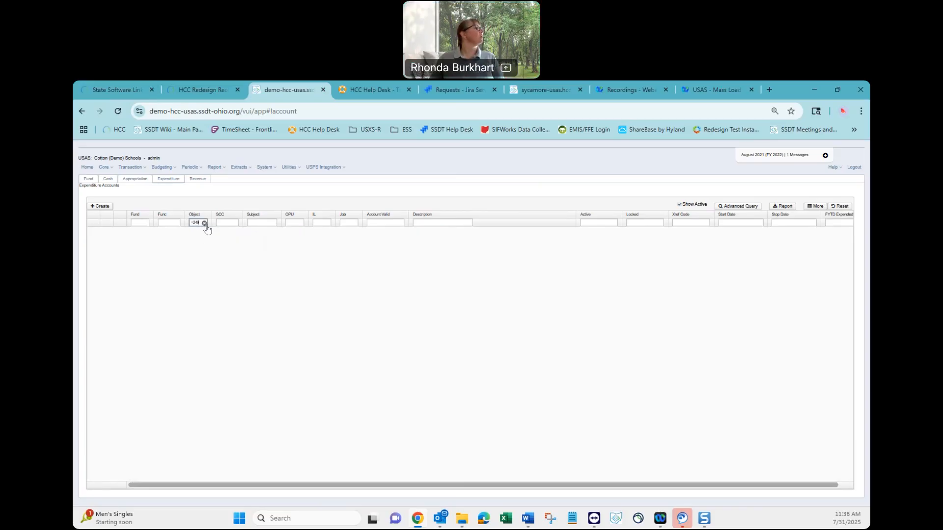
{"action": "left_click", "coordinate": [204, 224]}
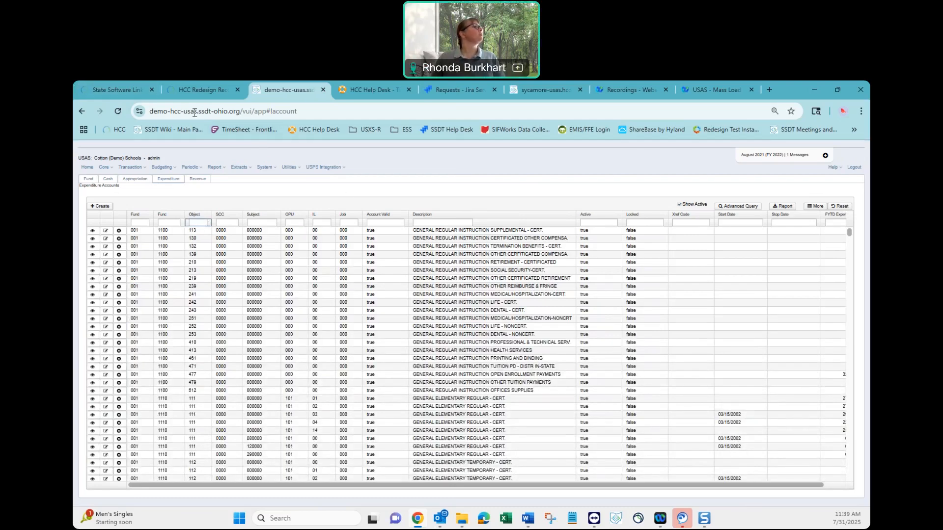
Open the USAS login page at demo-usas.hccanet.org
{"action": "left_click", "coordinate": [312, 112]}
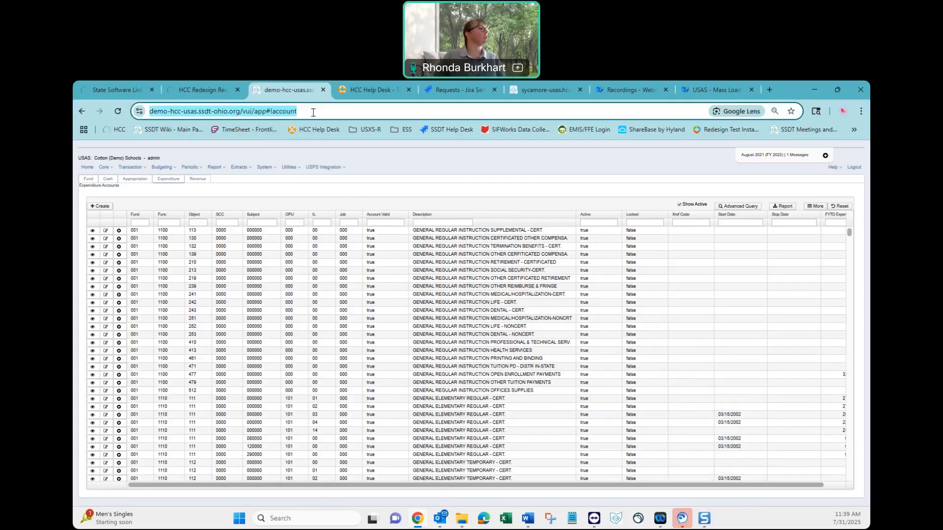
{"action": "type", "text": "hcc"}
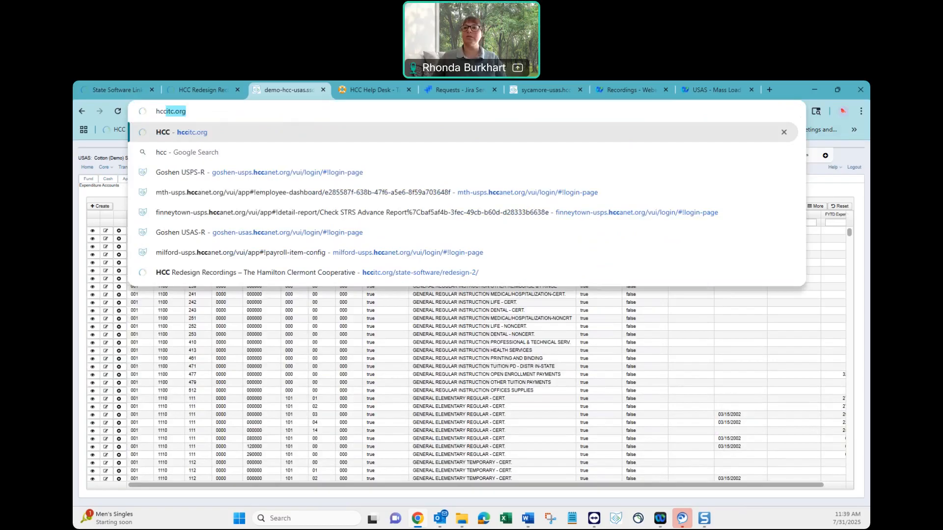
{"action": "key", "text": "Return"}
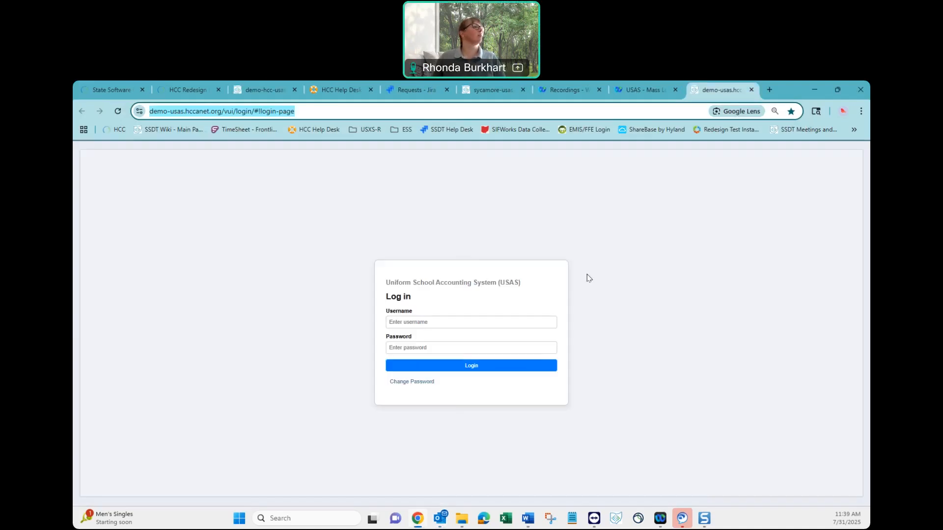
Log in to the USAS demo site with the saved username and the account password
{"action": "left_click", "coordinate": [433, 334]}
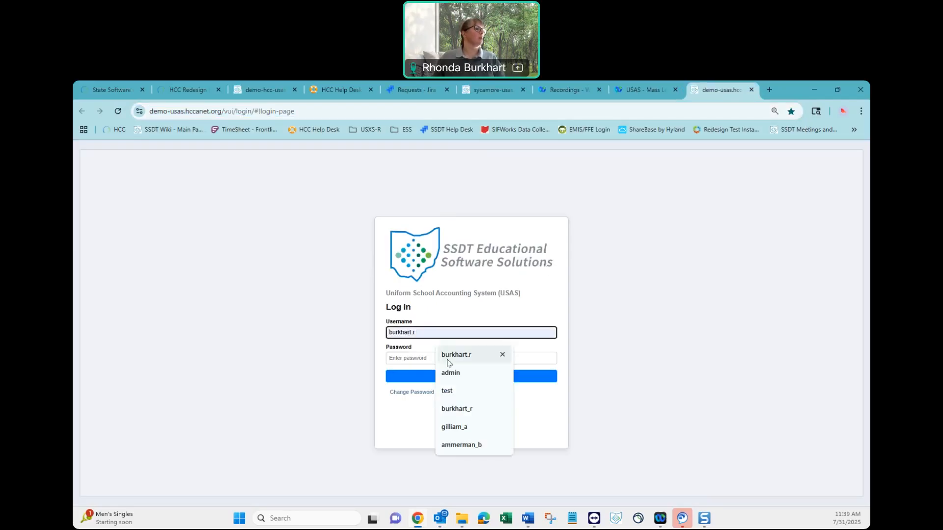
{"action": "left_click", "coordinate": [441, 354]}
{"action": "type", "text": "••••••"}
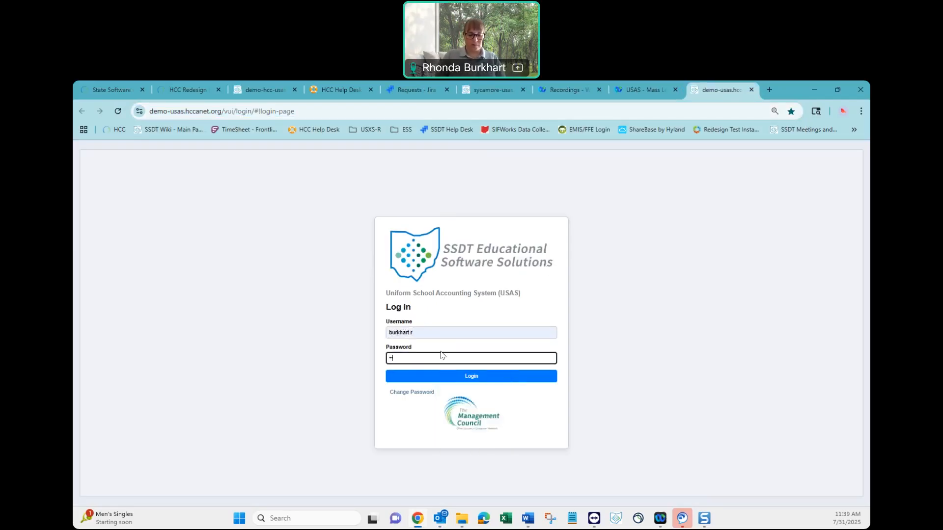
{"action": "type", "text": "•••••••"}
{"action": "key", "text": "Return"}
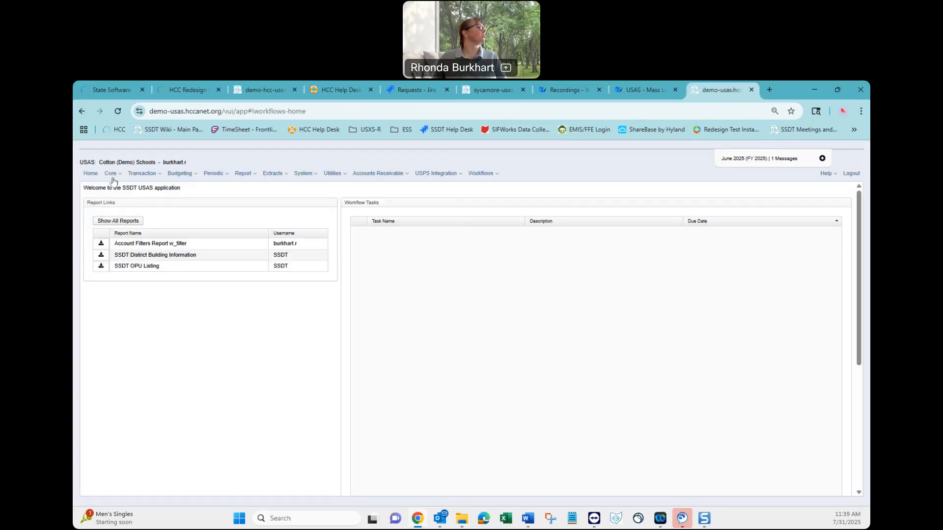
Open the expenditure accounts list from the core accounts area
{"action": "left_click", "coordinate": [112, 178]}
{"action": "left_click", "coordinate": [114, 185]}
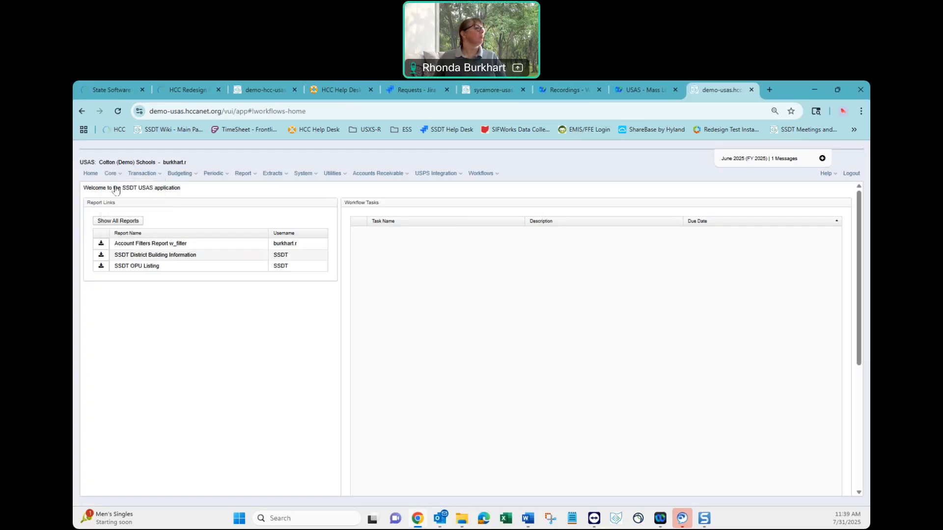
{"action": "left_click", "coordinate": [192, 189]}
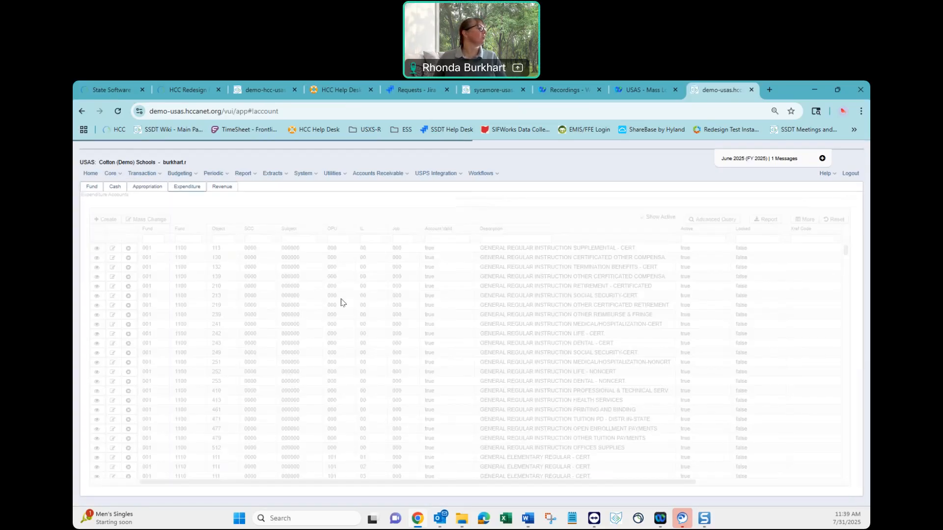
Filter the expenditure accounts to object =249 and to active accounts only
{"action": "left_click", "coordinate": [221, 239]}
{"action": "type", "text": "=240"}
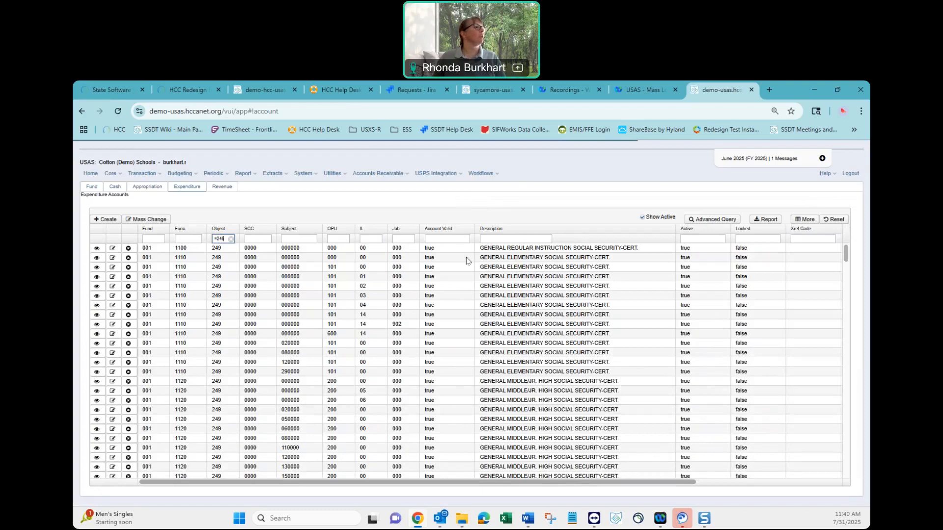
{"action": "left_click", "coordinate": [695, 239]}
{"action": "left_click", "coordinate": [717, 276]}
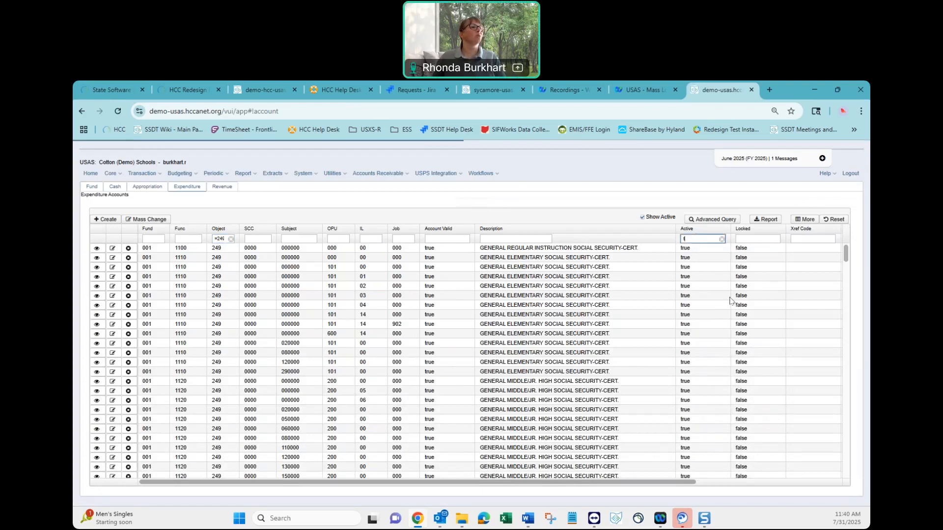
Generate a report of the filtered expenditure accounts in Excel-FieldNames format
{"action": "left_click", "coordinate": [762, 222]}
{"action": "left_click", "coordinate": [344, 251]}
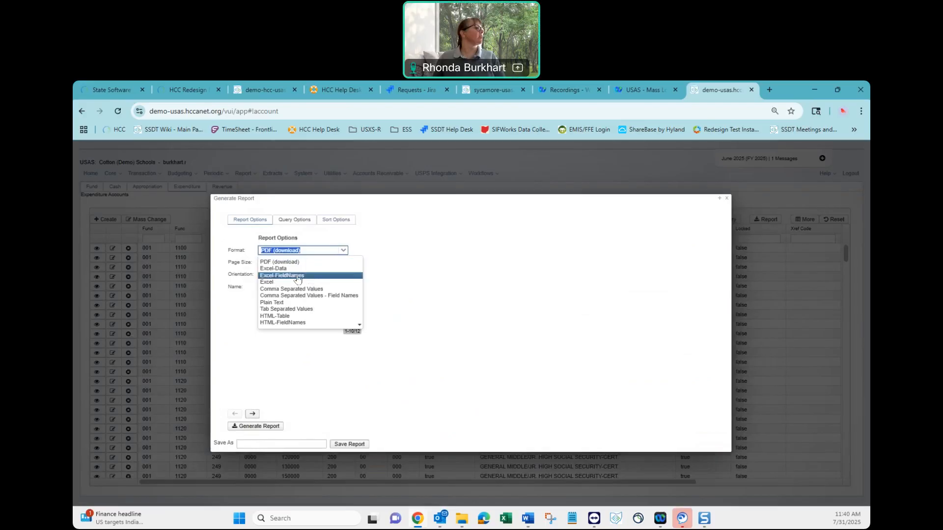
{"action": "left_click", "coordinate": [297, 276]}
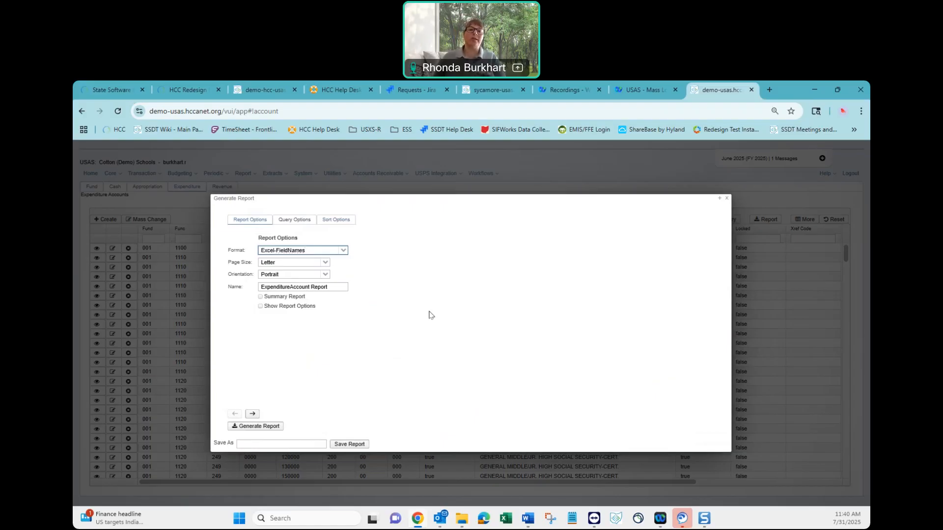
{"action": "left_click", "coordinate": [265, 425]}
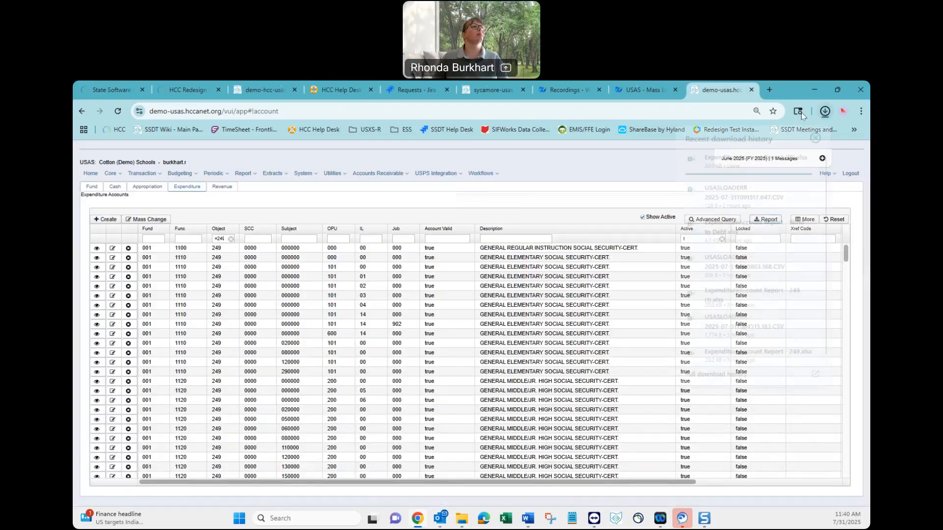
Open the downloaded expenditure account report in Excel with editing enabled and widen the description column
{"action": "left_click", "coordinate": [824, 111]}
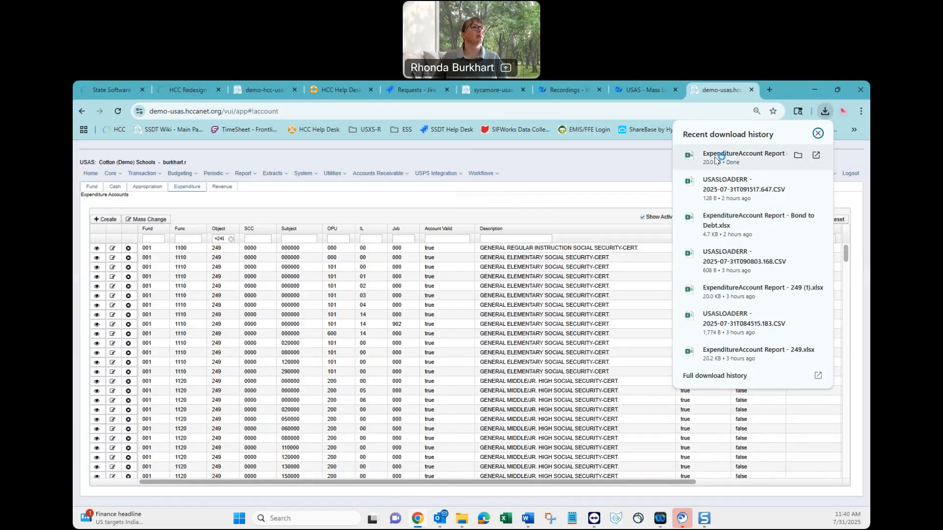
{"action": "left_click", "coordinate": [718, 157]}
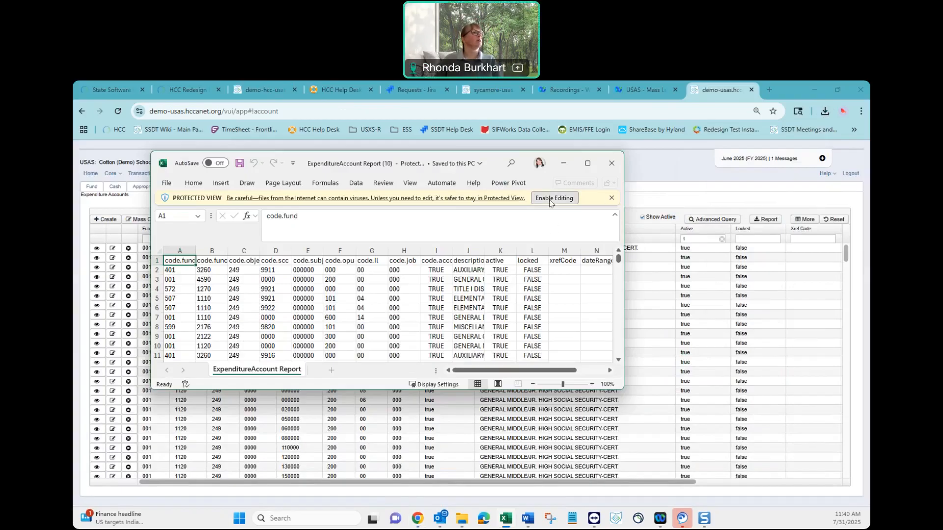
{"action": "left_click", "coordinate": [551, 198]}
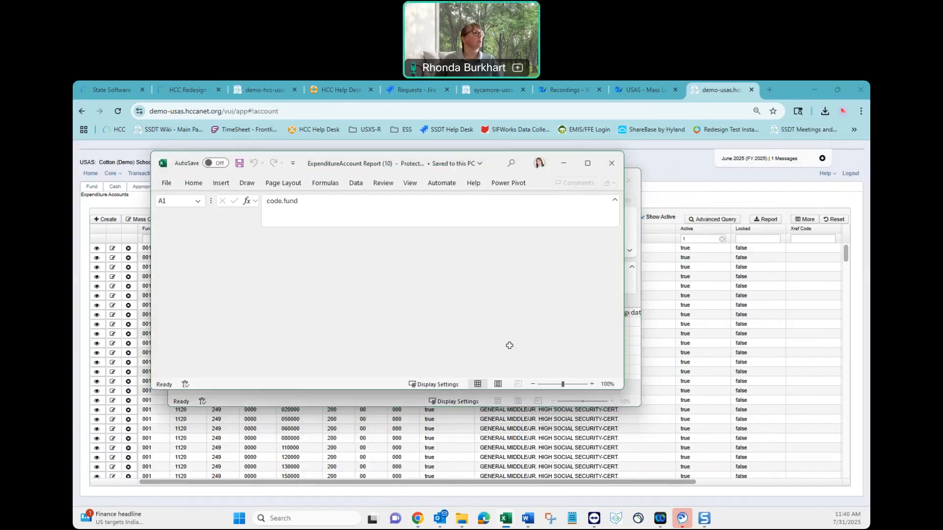
{"action": "left_click_drag", "start_coordinate": [501, 303], "coordinate": [597, 313]}
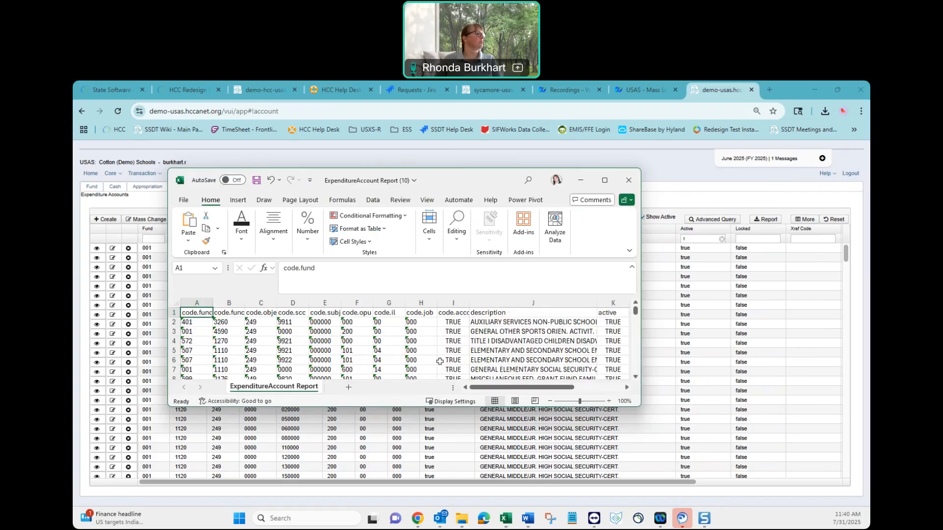
Select the fund codes from row 71 down to the last data row and maximize the workbook window
{"action": "scroll", "coordinate": [439, 361], "scroll_direction": "down", "scroll_amount": 20}
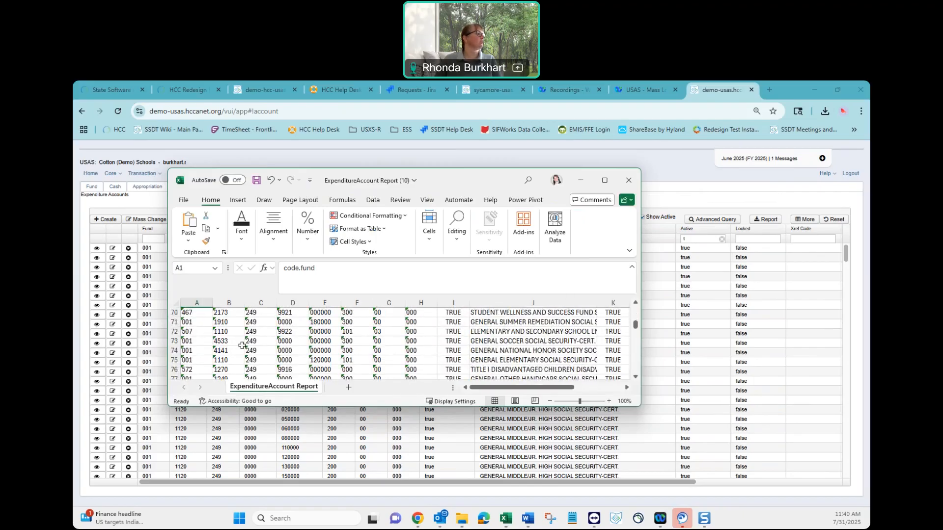
{"action": "left_click_drag", "start_coordinate": [186, 325], "coordinate": [191, 412]}
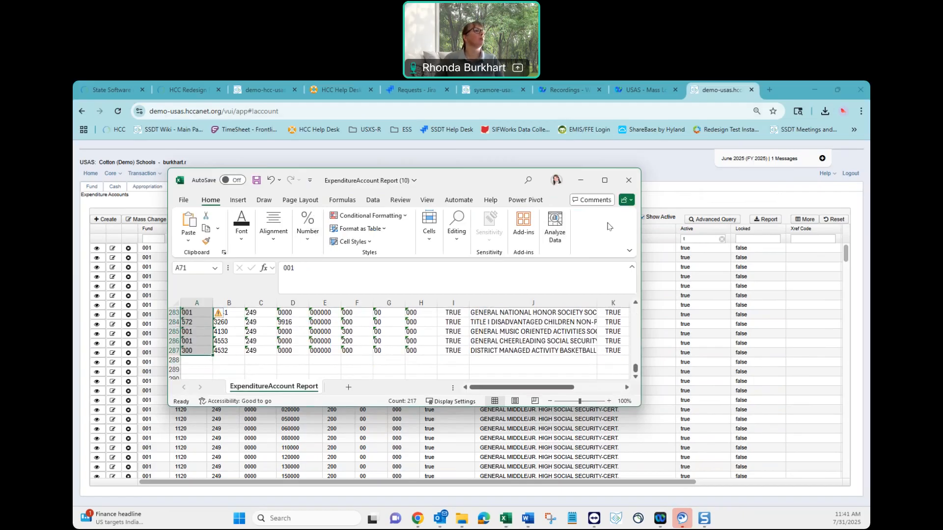
{"action": "left_click", "coordinate": [605, 180]}
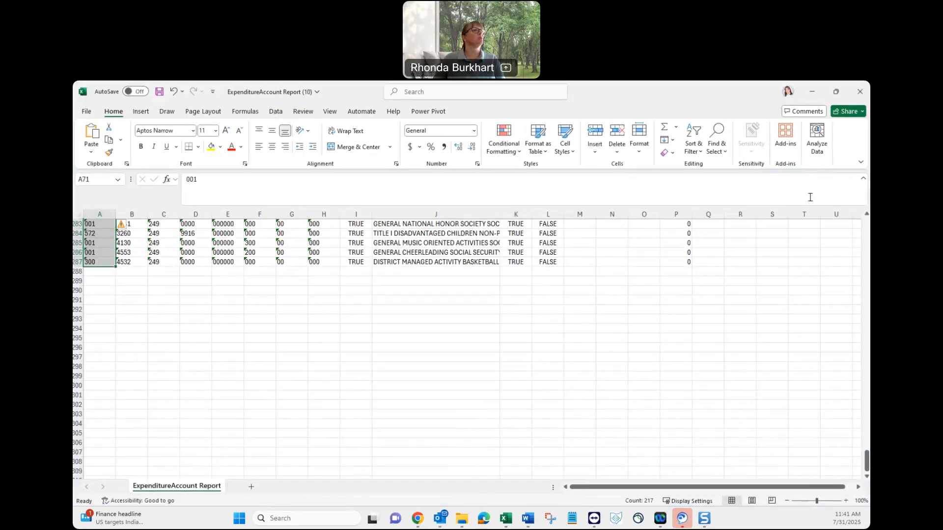
Delete the sheet rows from row 71 down to the last data row
{"action": "left_click", "coordinate": [617, 147]}
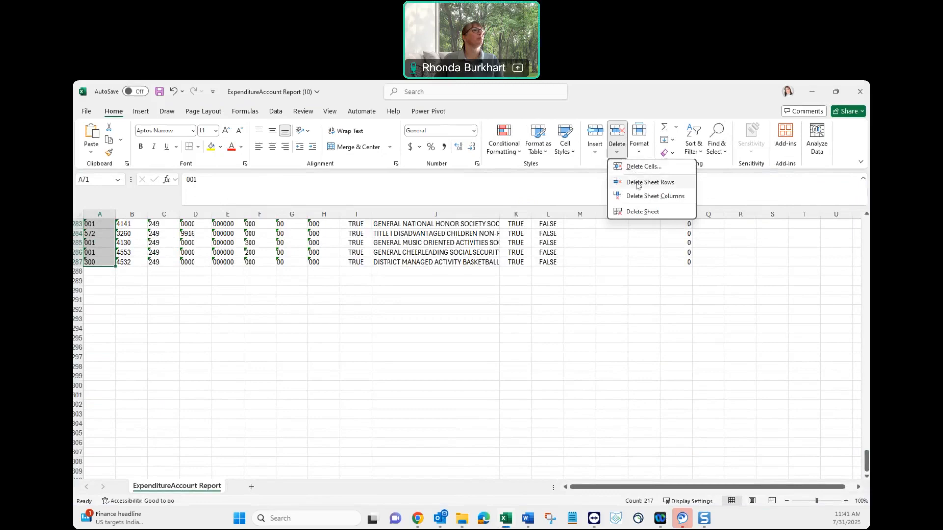
{"action": "left_click", "coordinate": [638, 183]}
{"action": "left_click", "coordinate": [371, 396]}
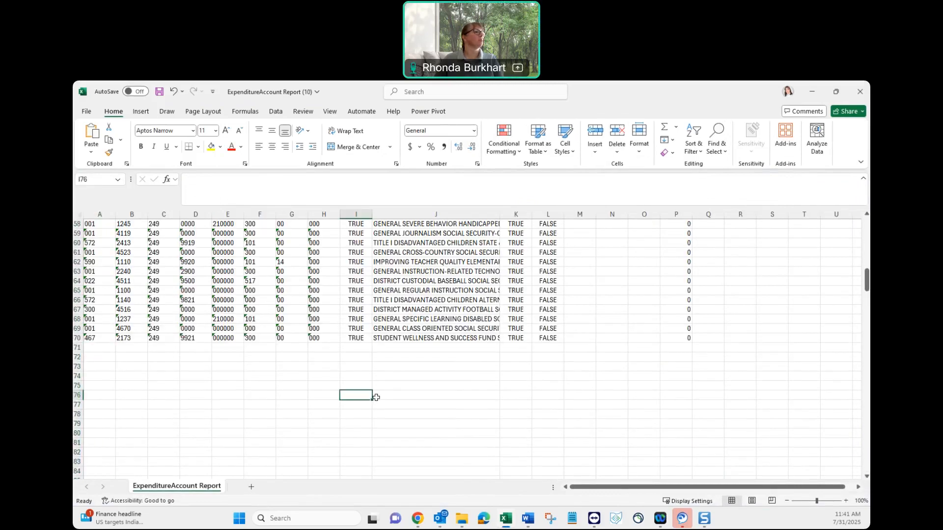
Delete the code.accountValid column and the columns from locked through FYTDExpended, keeping the account code, description and active columns
{"action": "scroll", "coordinate": [375, 397], "scroll_direction": "up", "scroll_amount": 19}
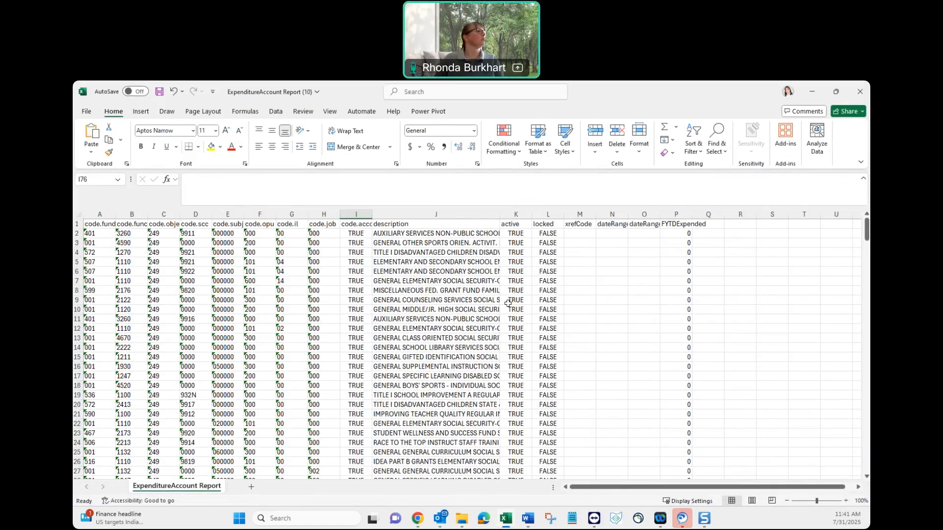
{"action": "left_click", "coordinate": [359, 225]}
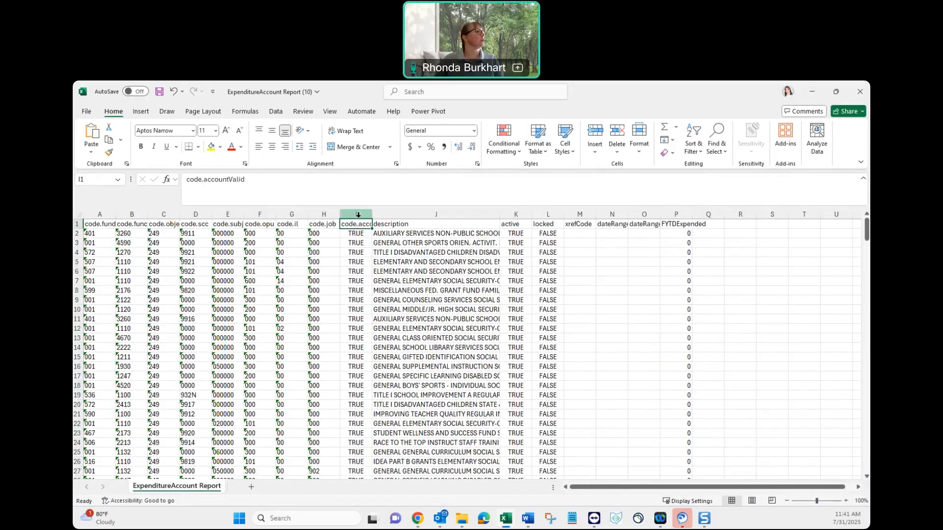
{"action": "left_click", "coordinate": [358, 214]}
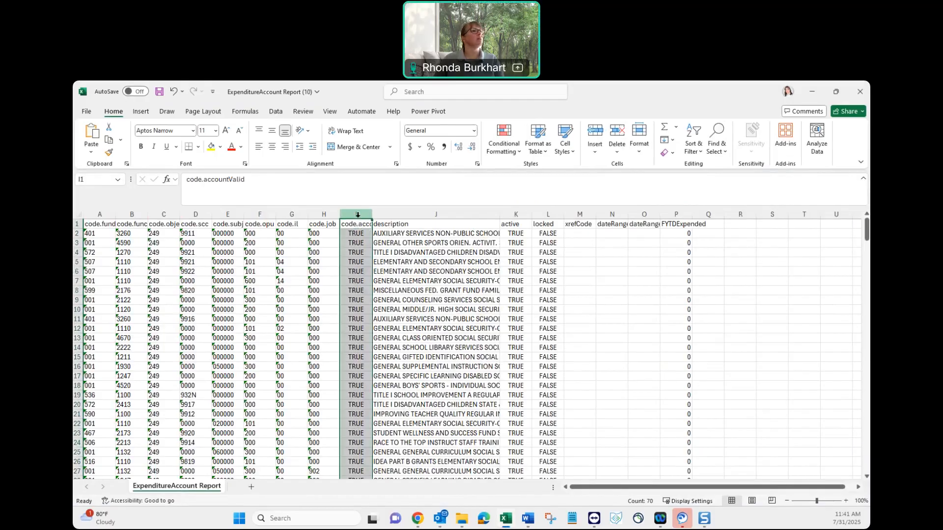
{"action": "left_click", "coordinate": [620, 153]}
{"action": "left_click", "coordinate": [640, 196]}
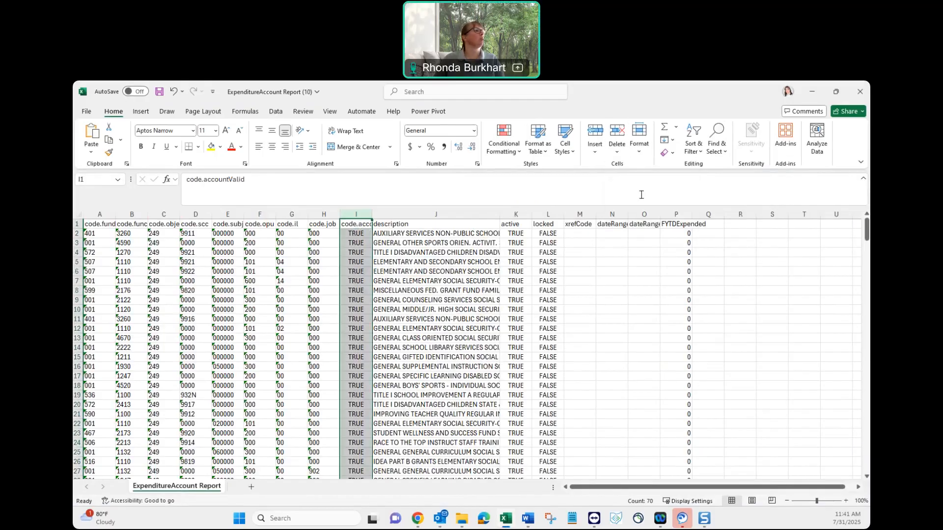
{"action": "mouse_move", "coordinate": [523, 214]}
{"action": "left_mouse_down"}
{"action": "mouse_move", "coordinate": [678, 214]}
{"action": "mouse_move", "coordinate": [644, 214]}
{"action": "left_mouse_up"}
{"action": "left_click", "coordinate": [617, 148]}
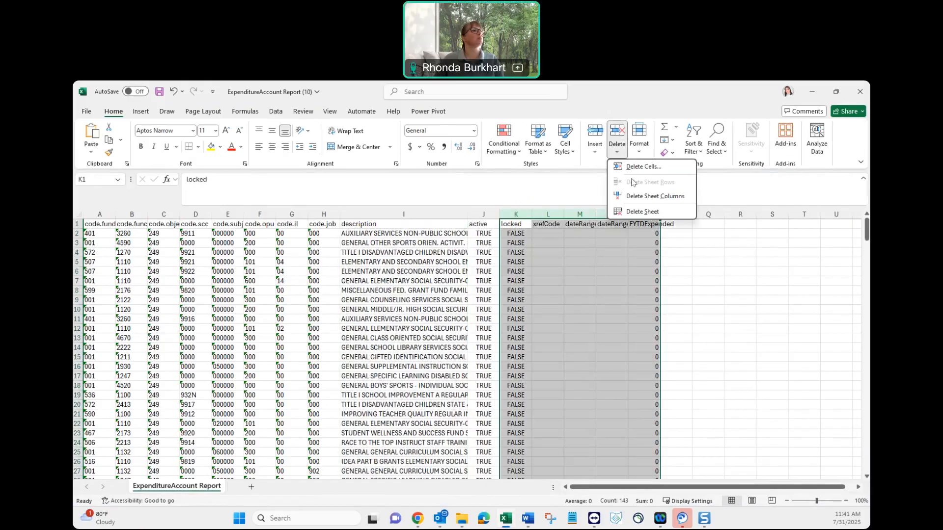
{"action": "left_click", "coordinate": [638, 196]}
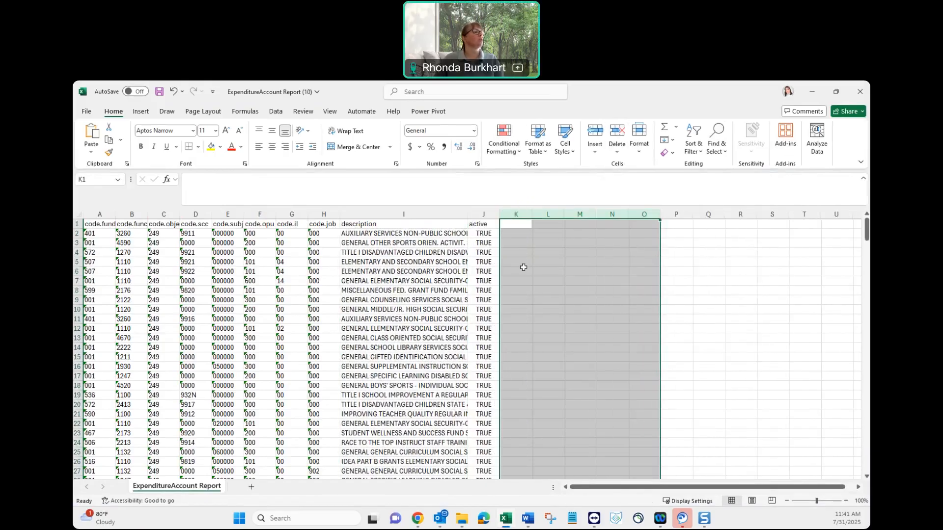
{"action": "left_click", "coordinate": [486, 225]}
{"action": "left_click", "coordinate": [371, 226]}
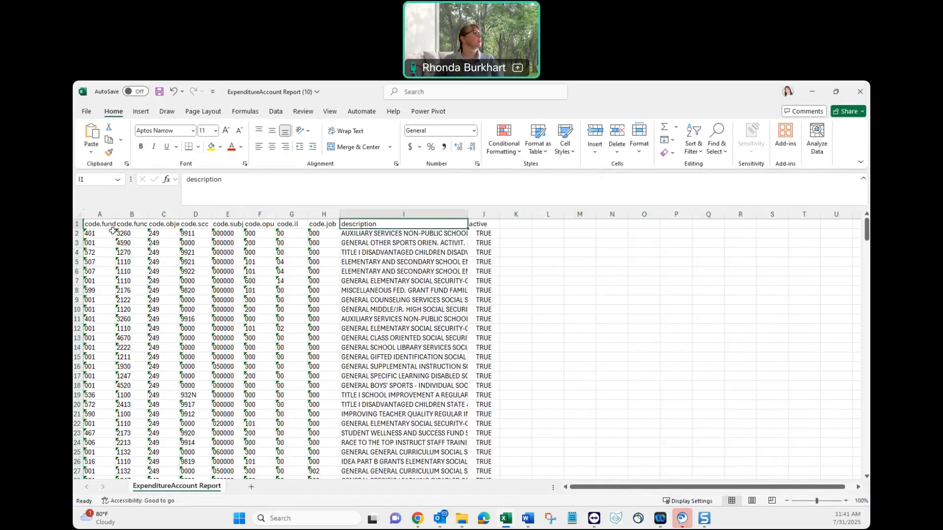
{"action": "left_click_drag", "start_coordinate": [98, 225], "coordinate": [319, 226]}
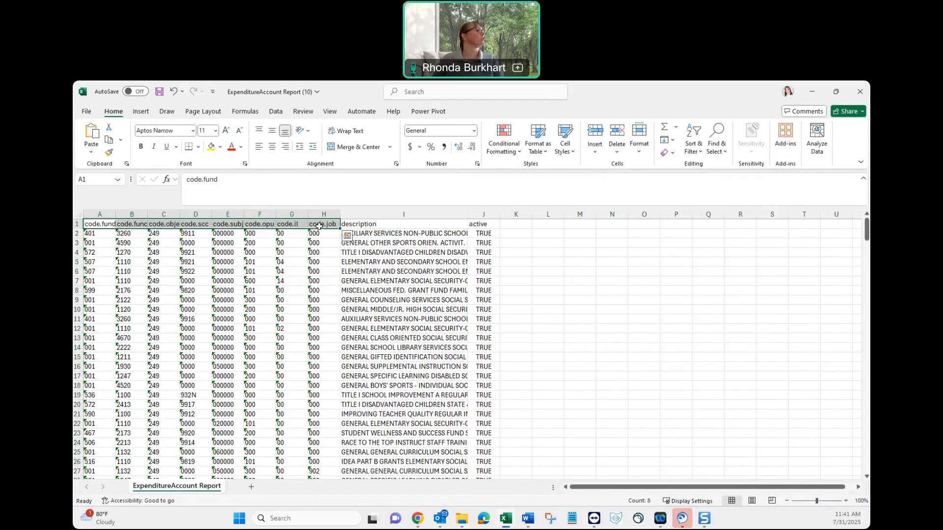
Replace every 249 in the code.object column with 213
{"action": "left_click", "coordinate": [164, 214]}
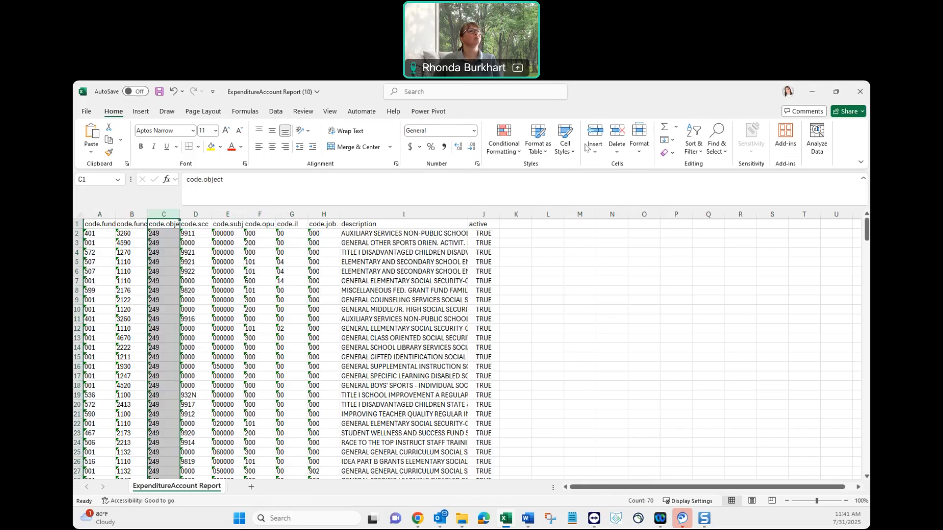
{"action": "left_click", "coordinate": [718, 150]}
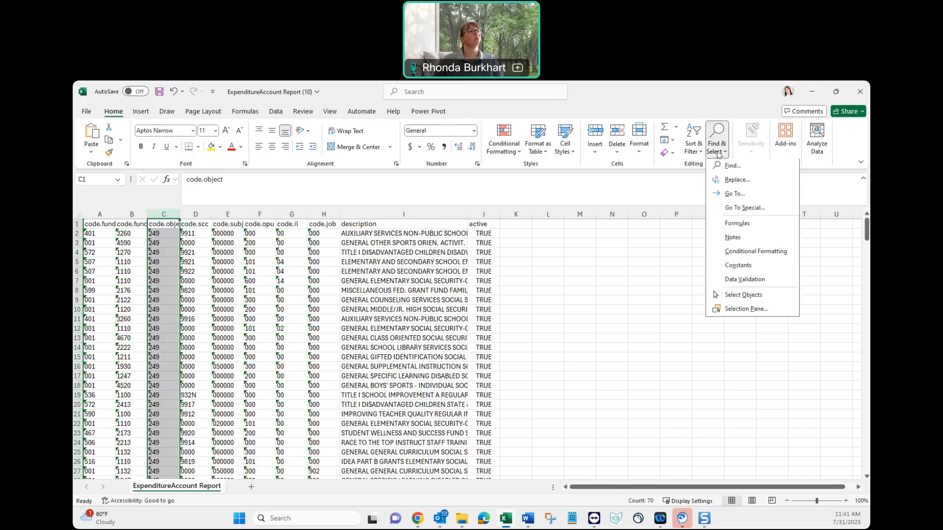
{"action": "left_click", "coordinate": [741, 180]}
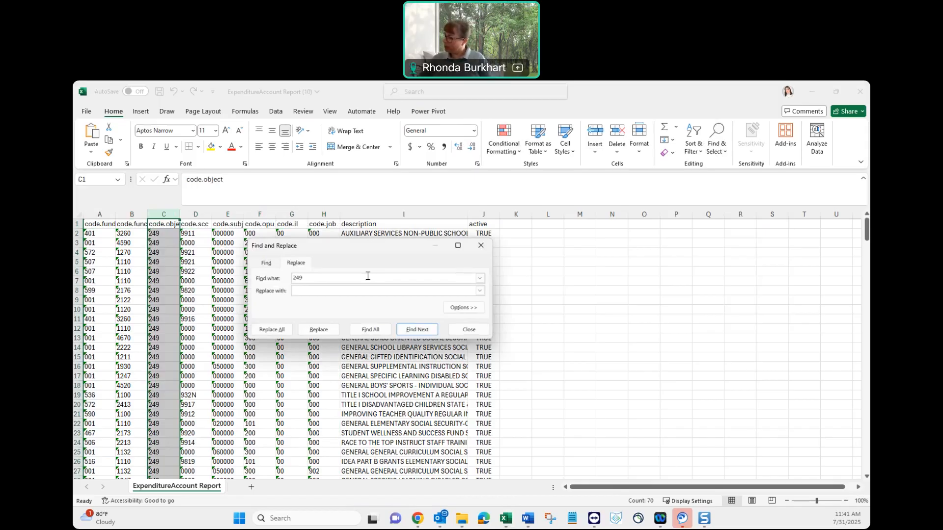
{"action": "type", "text": "213"}
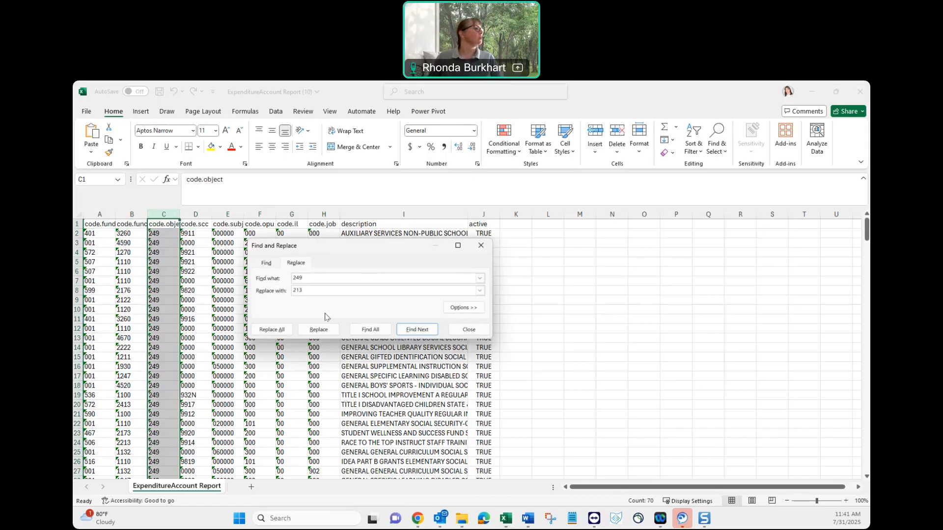
{"action": "left_click", "coordinate": [272, 329]}
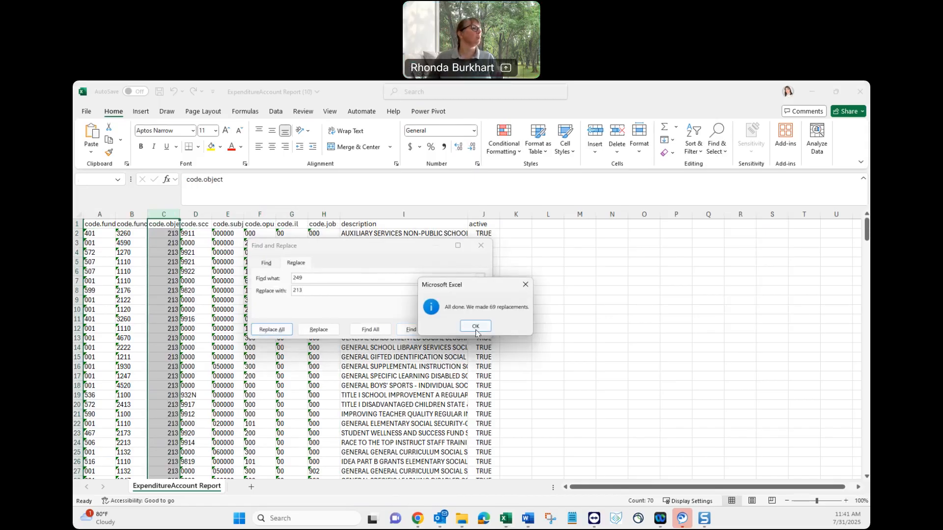
{"action": "left_click", "coordinate": [477, 328]}
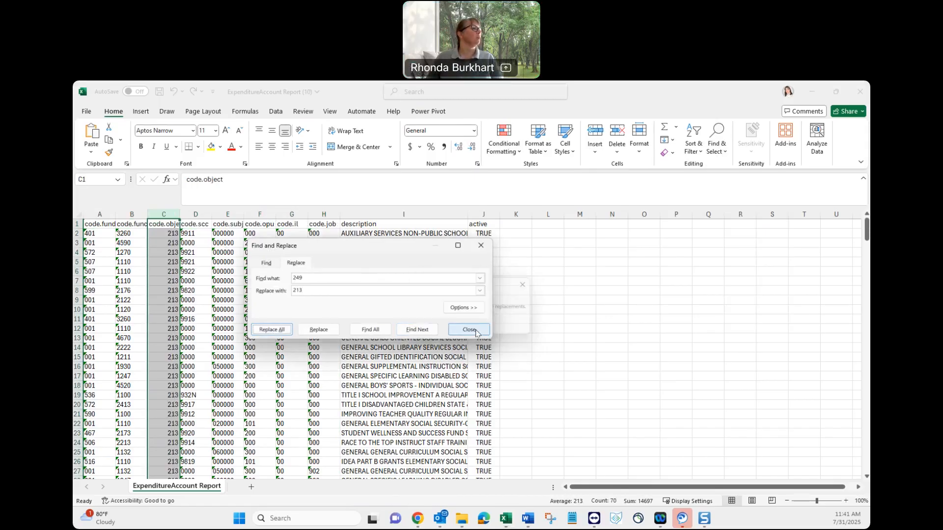
{"action": "left_click", "coordinate": [481, 247]}
{"action": "left_click", "coordinate": [214, 347]}
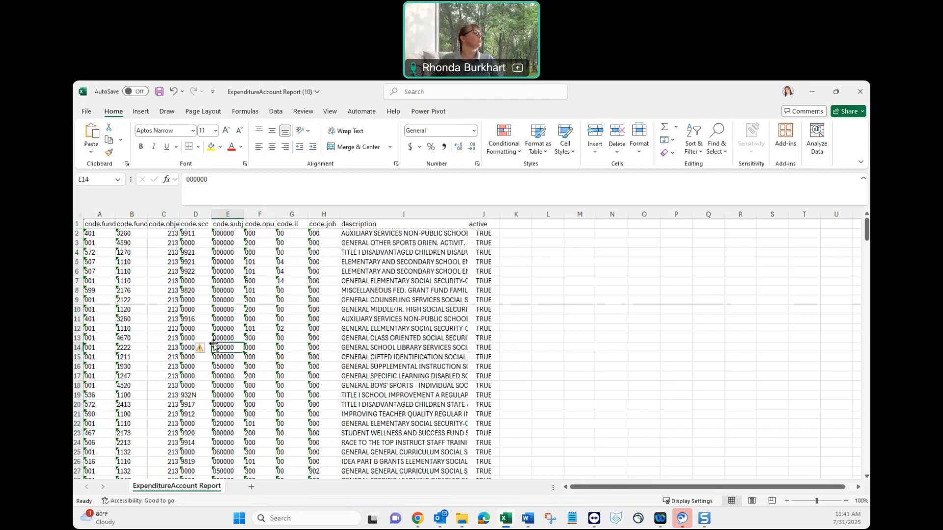
Save the workbook in the Downloads folder as "ExpenditureAccount Report 249 to 213" in CSV (Comma delimited) format
{"action": "left_click", "coordinate": [88, 112]}
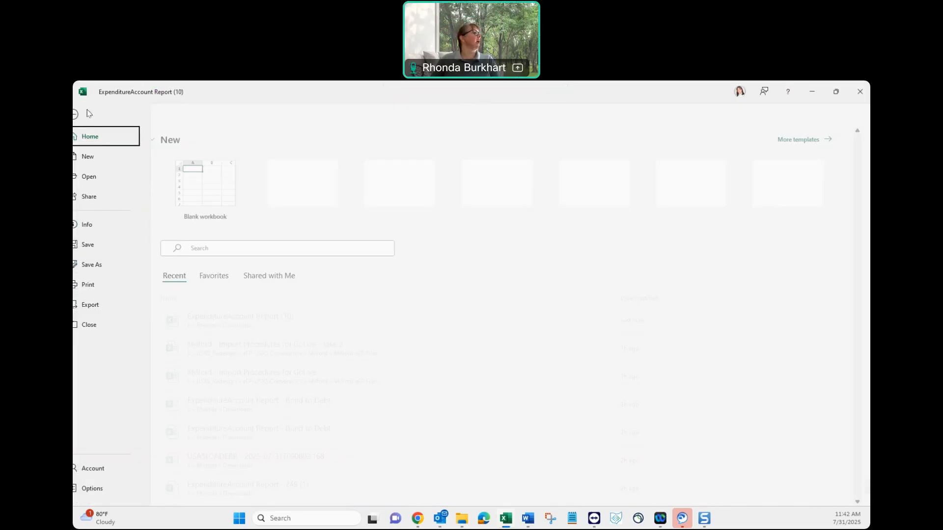
{"action": "left_click", "coordinate": [107, 266]}
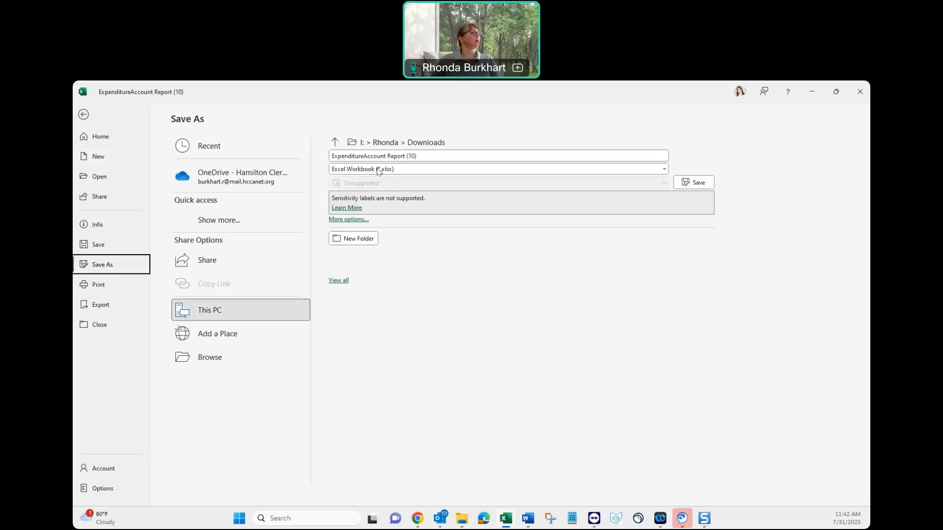
{"action": "left_click", "coordinate": [425, 157]}
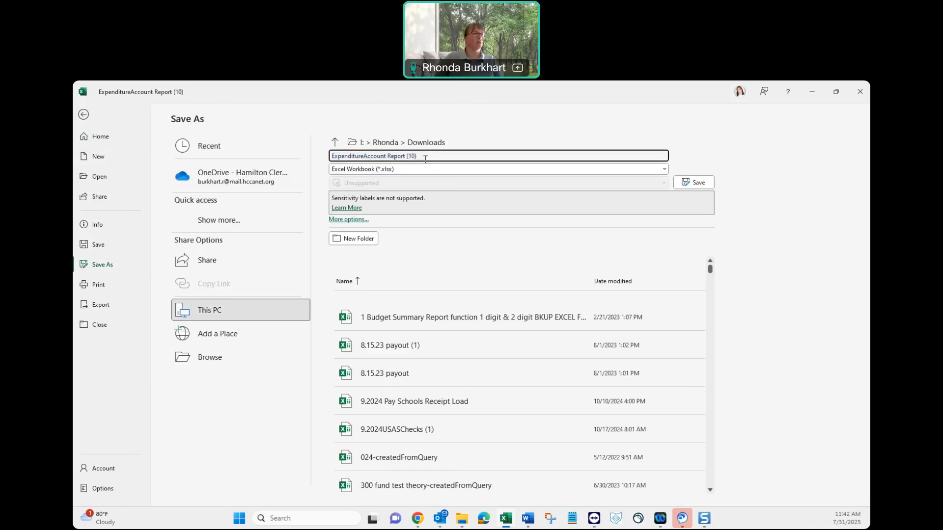
{"action": "key", "text": "BackSpace"}
{"action": "key", "text": "BackSpace"}
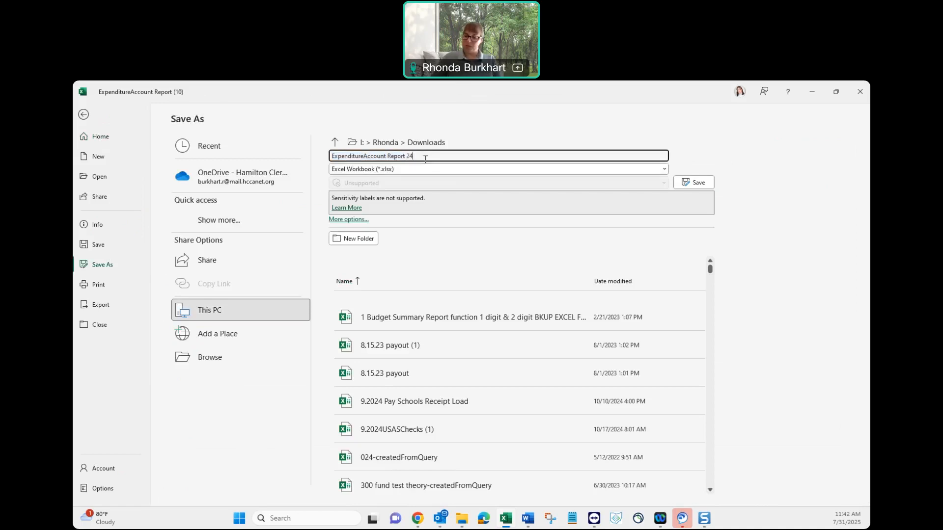
{"action": "type", "text": "249 to 313"}
{"action": "left_click", "coordinate": [417, 169]}
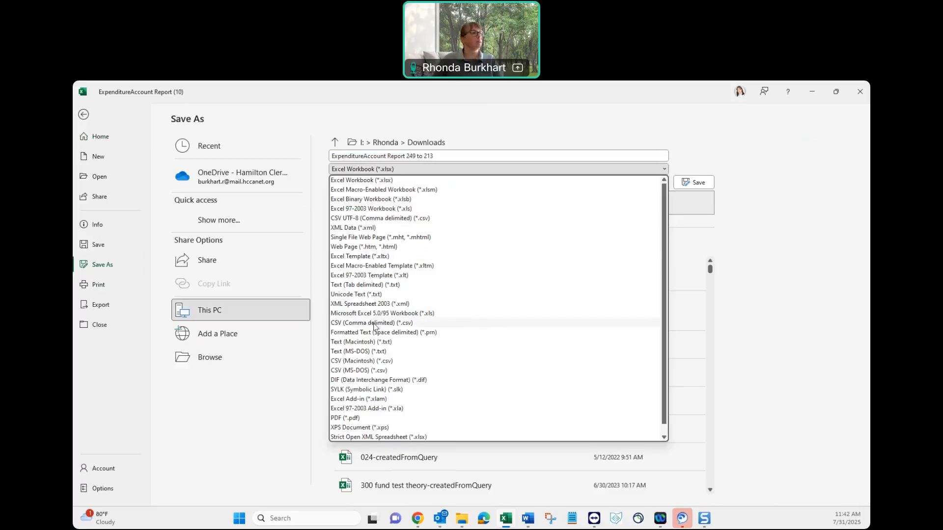
{"action": "key", "text": "Escape"}
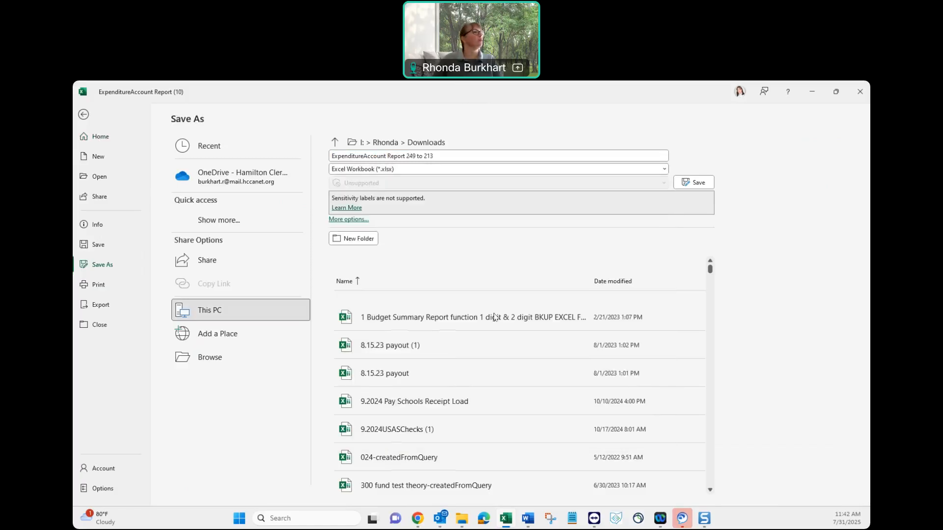
{"action": "left_click", "coordinate": [701, 187]}
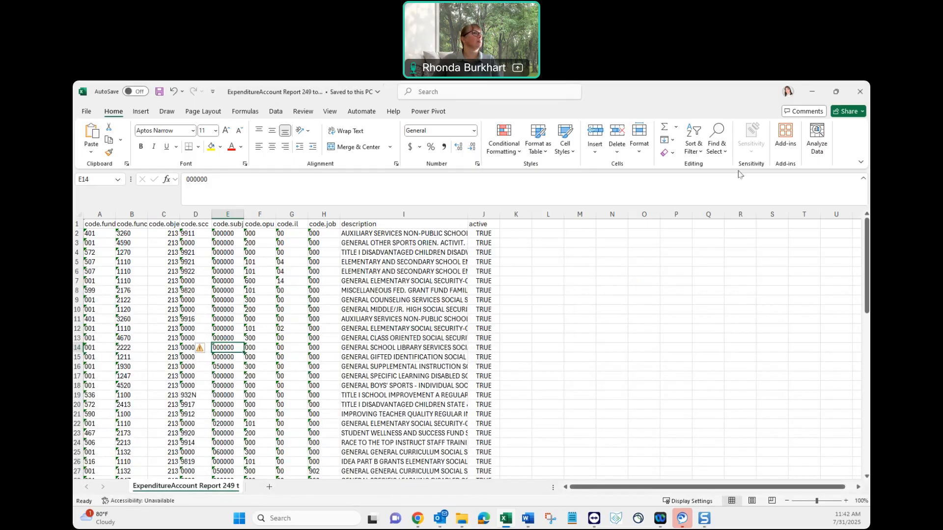
Switch to USAS, open the Mass Load utility and choose "ExpenditureAccount Report 249 to 213" from Downloads as the load file
{"action": "left_click", "coordinate": [810, 95]}
{"action": "left_click", "coordinate": [336, 176]}
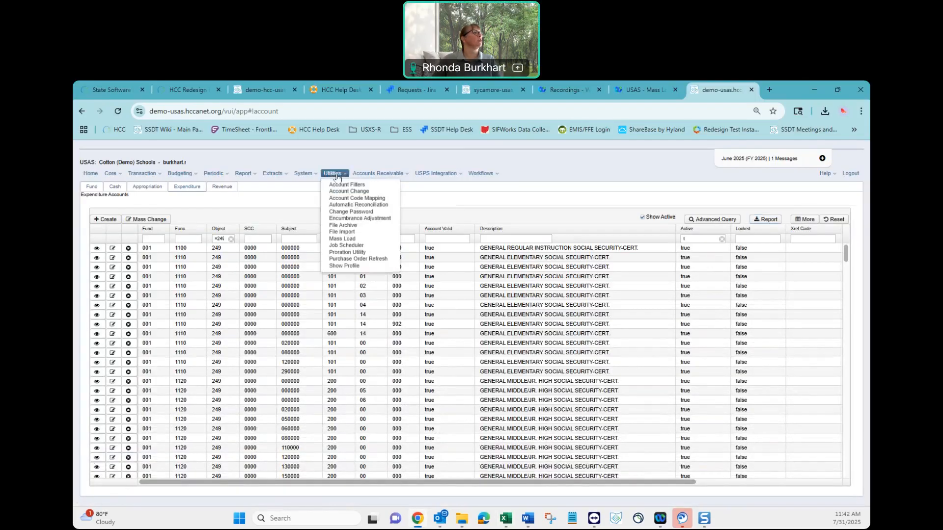
{"action": "left_click", "coordinate": [345, 239]}
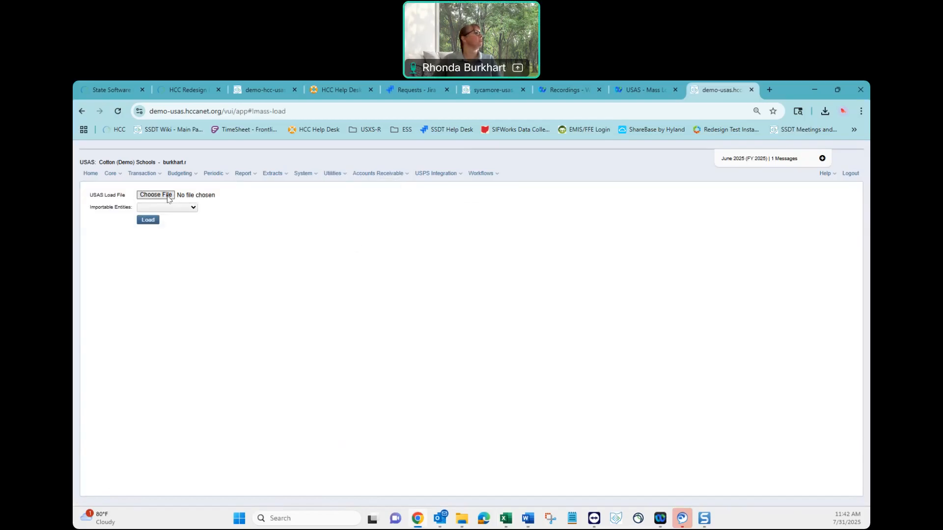
{"action": "left_click", "coordinate": [167, 196]}
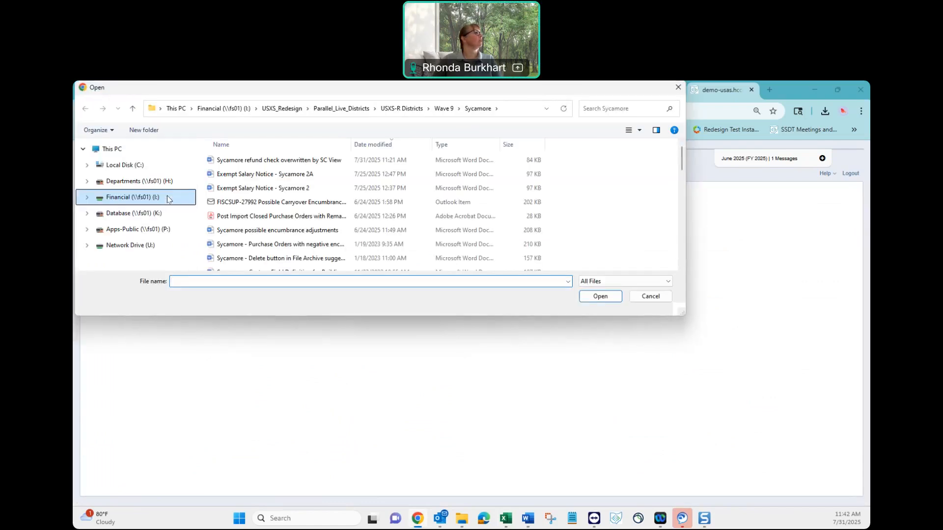
{"action": "scroll", "coordinate": [147, 187], "scroll_direction": "up", "scroll_amount": 5}
{"action": "left_click", "coordinate": [117, 179]}
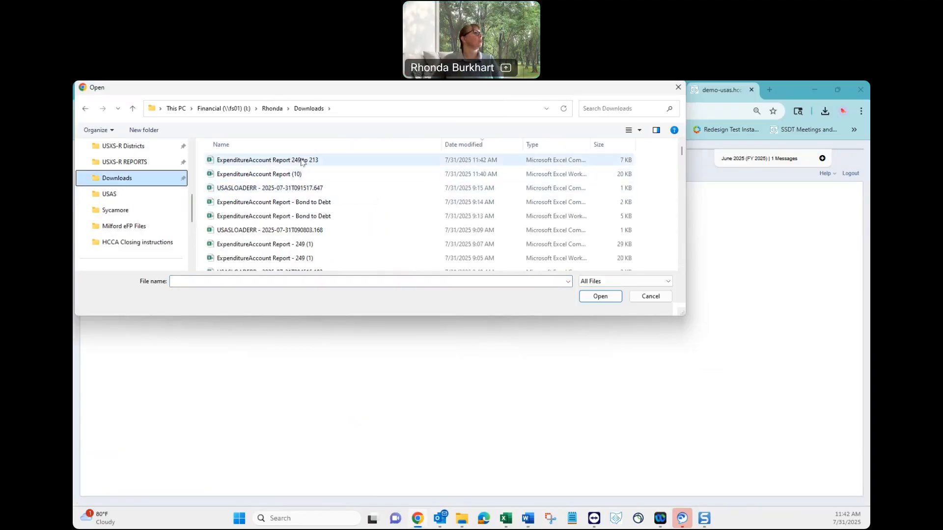
{"action": "left_click", "coordinate": [301, 160]}
{"action": "left_click", "coordinate": [600, 296]}
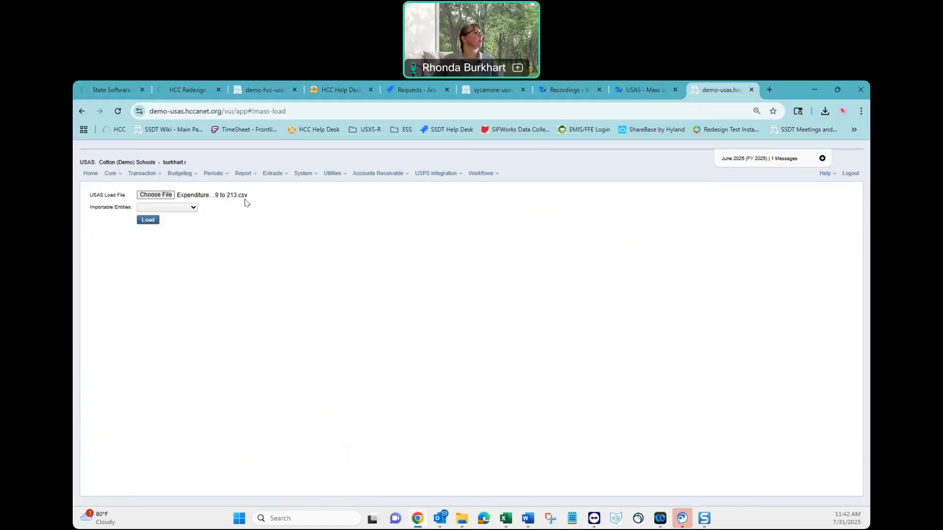
Load the chosen file with ExpenditureAccount as the importable entity
{"action": "left_click", "coordinate": [197, 208]}
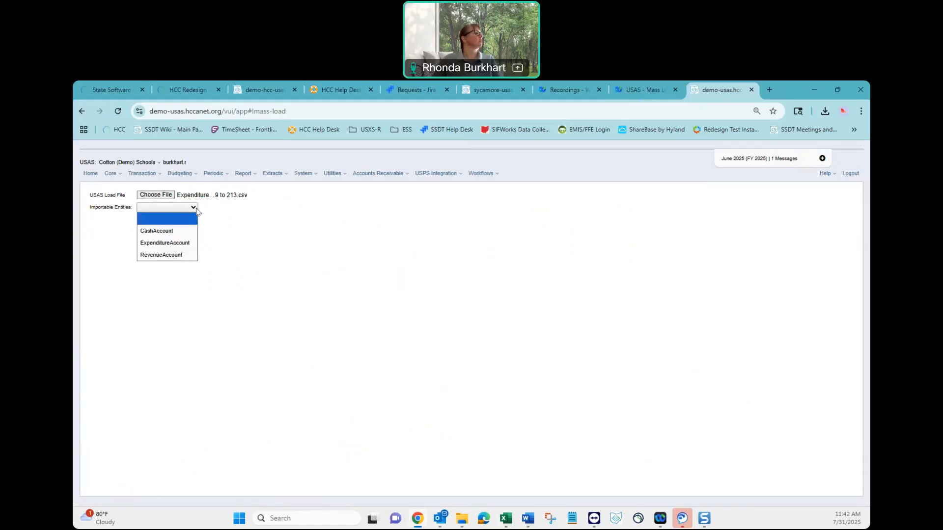
{"action": "left_click", "coordinate": [185, 243]}
{"action": "left_click", "coordinate": [148, 221]}
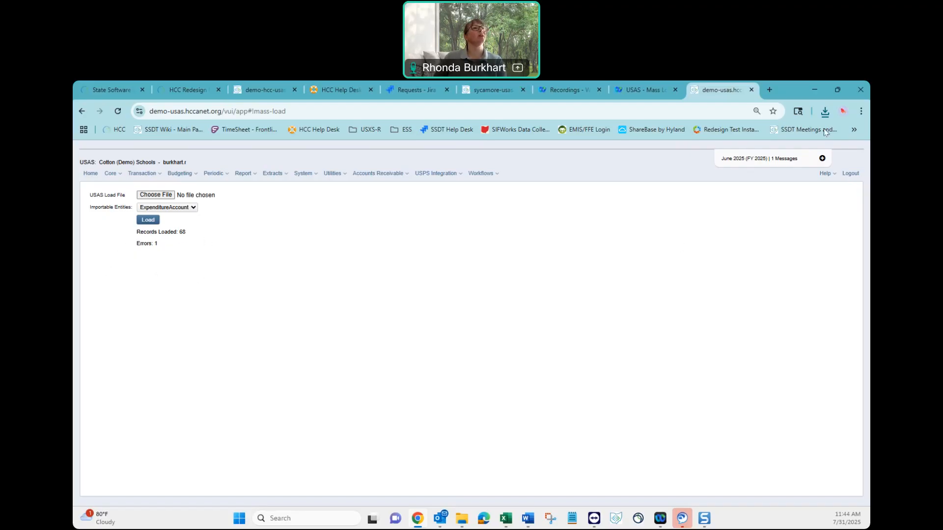
Open the newest downloaded USASLOADERR file in Excel without converting its data and widen the description column to read the error
{"action": "left_click", "coordinate": [825, 111]}
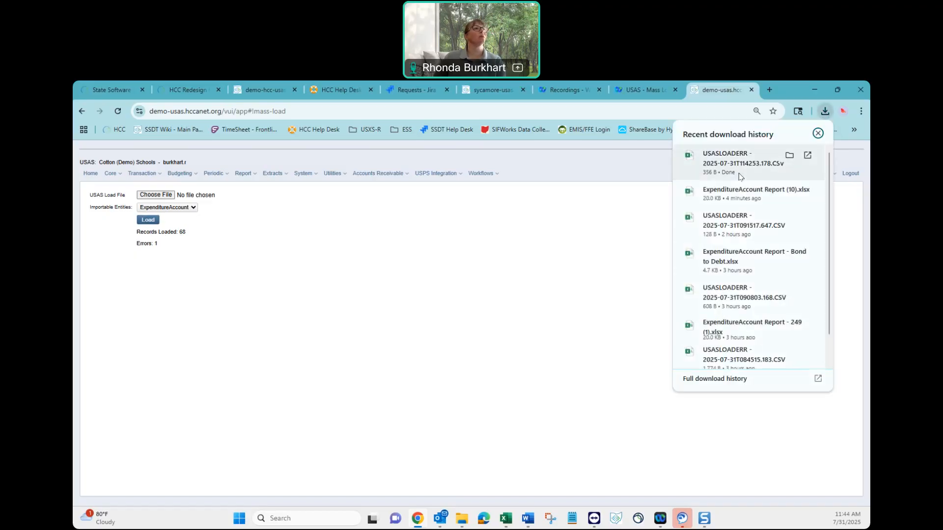
{"action": "left_click", "coordinate": [740, 177]}
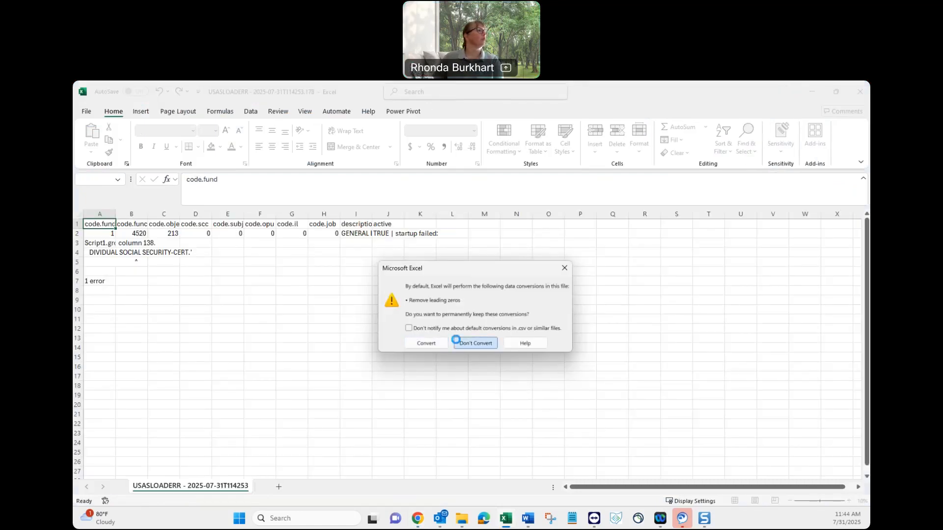
{"action": "left_click", "coordinate": [474, 342]}
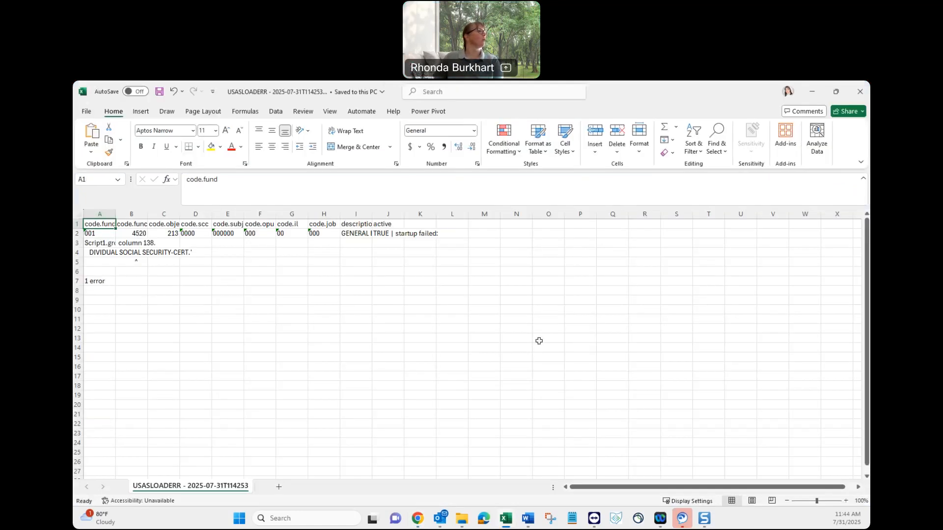
{"action": "left_click_drag", "start_coordinate": [374, 217], "coordinate": [542, 214]}
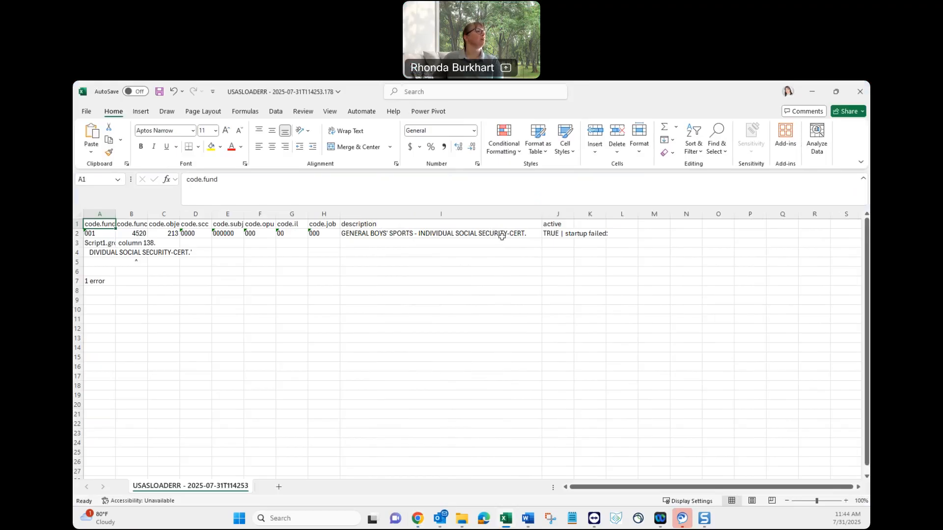
Replace every apostrophe in the error file with nothing, including the one in the account description
{"action": "left_click", "coordinate": [377, 237]}
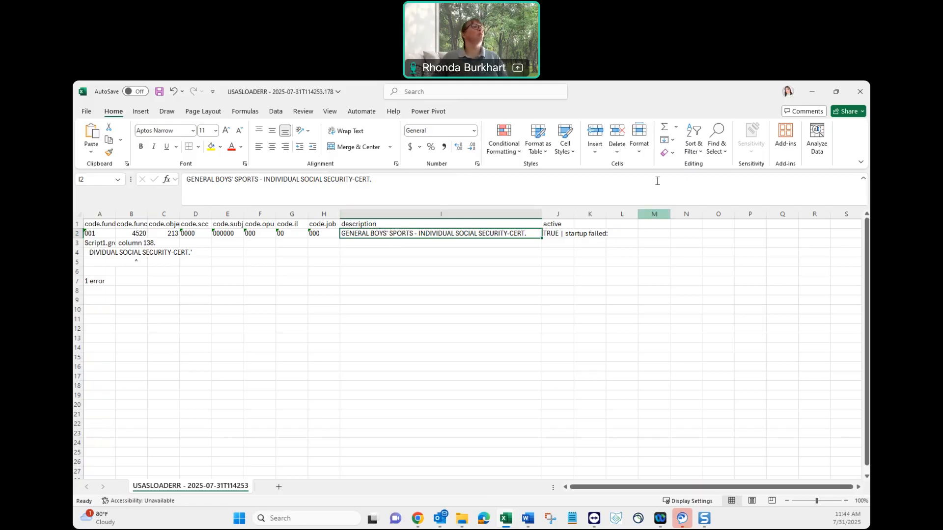
{"action": "left_click", "coordinate": [712, 148]}
{"action": "left_click", "coordinate": [736, 178]}
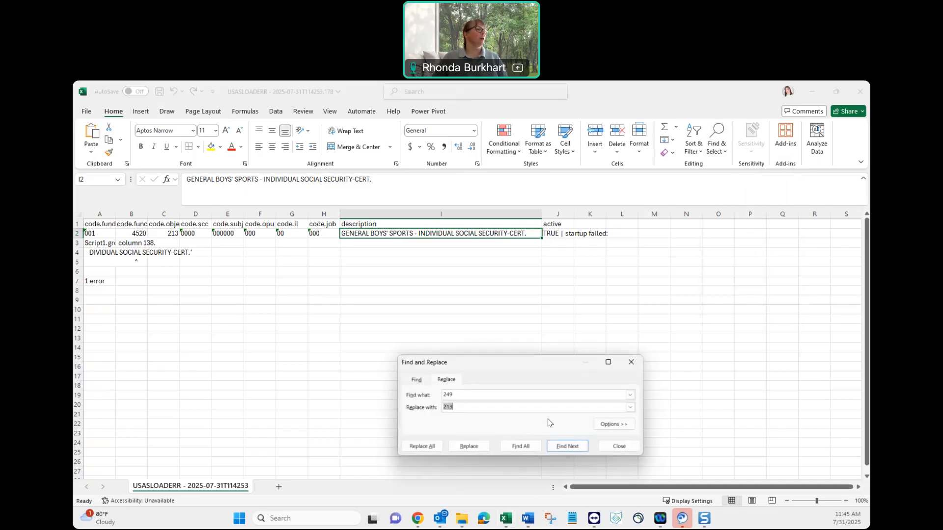
{"action": "left_click", "coordinate": [470, 396]}
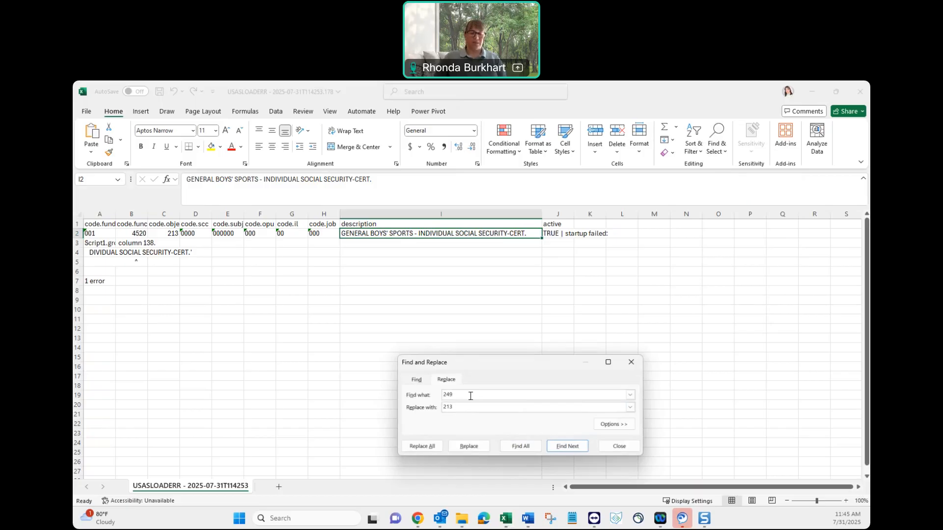
{"action": "key", "text": "BackSpace"}
{"action": "key", "text": "BackSpace"}
{"action": "key", "text": "BackSpace"}
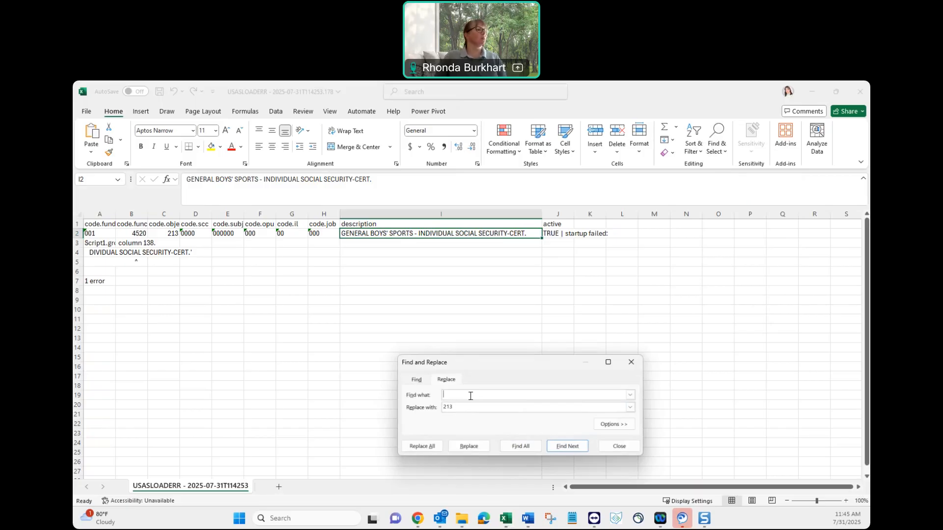
{"action": "type", "text": "'"}
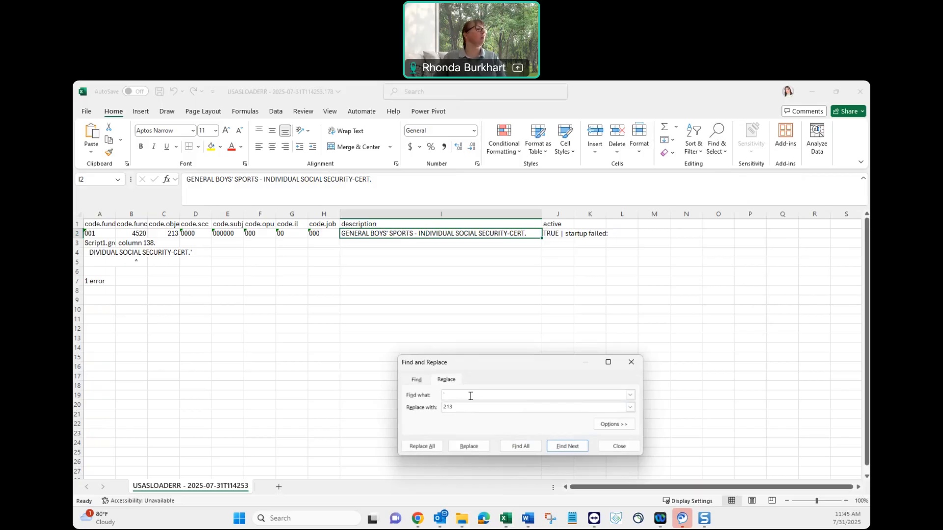
{"action": "key", "text": "Tab"}
{"action": "key", "text": "BackSpace"}
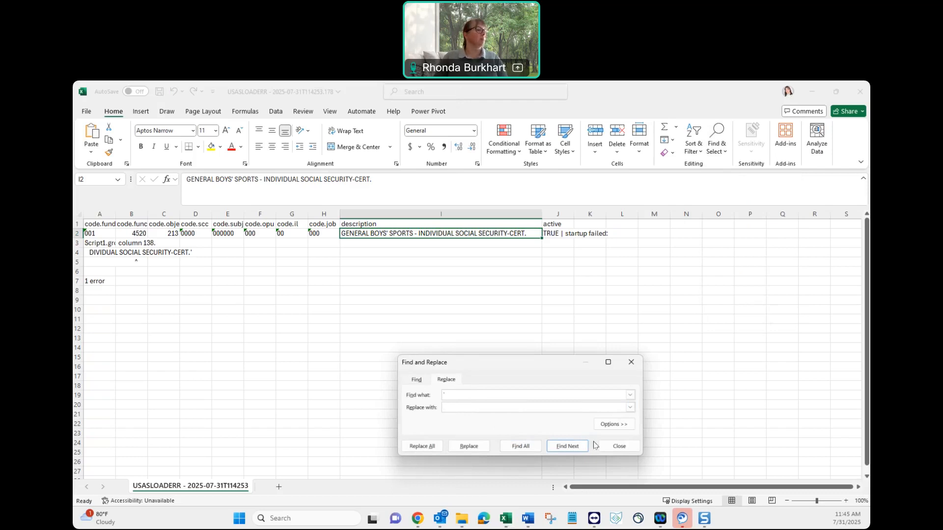
{"action": "left_click", "coordinate": [420, 446]}
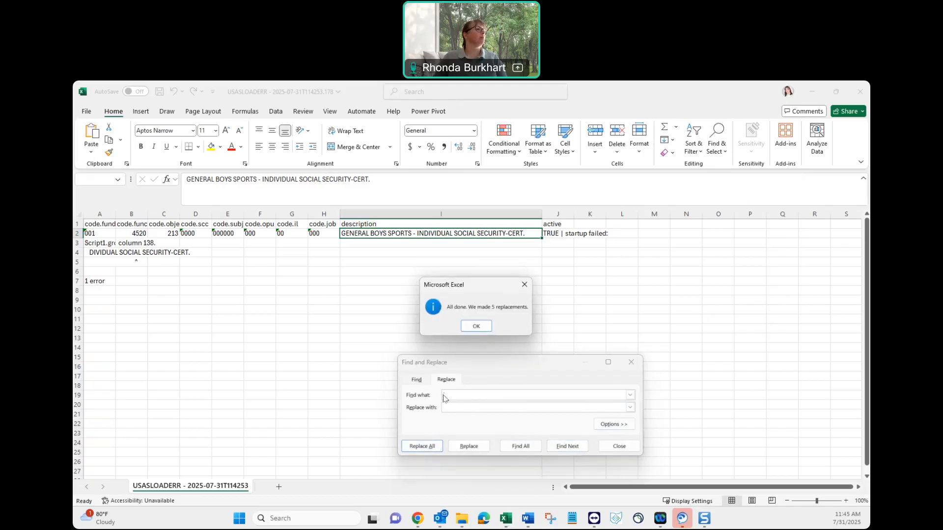
{"action": "left_click", "coordinate": [474, 326]}
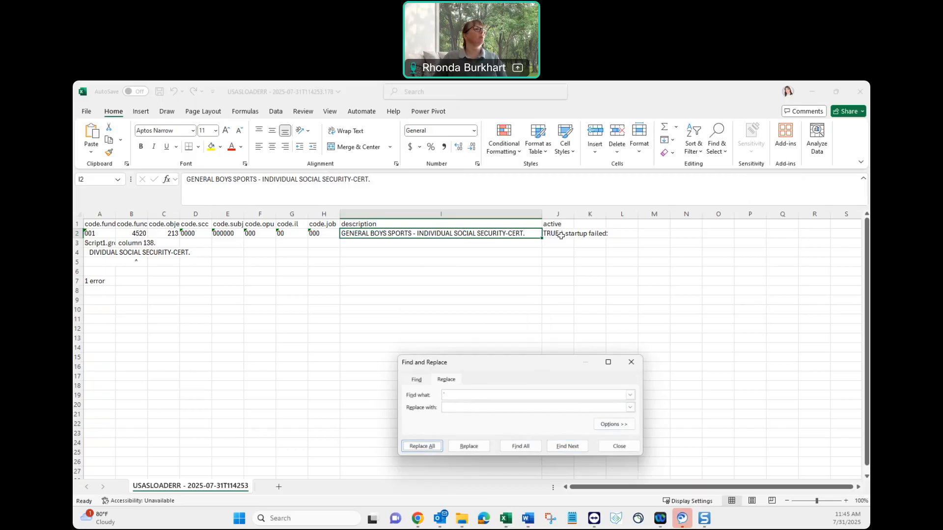
Remove the appended "| startup failed:" error text from the record's active value, leaving only TRUE
{"action": "left_click", "coordinate": [562, 234]}
{"action": "left_click_drag", "start_coordinate": [264, 180], "coordinate": [202, 182]}
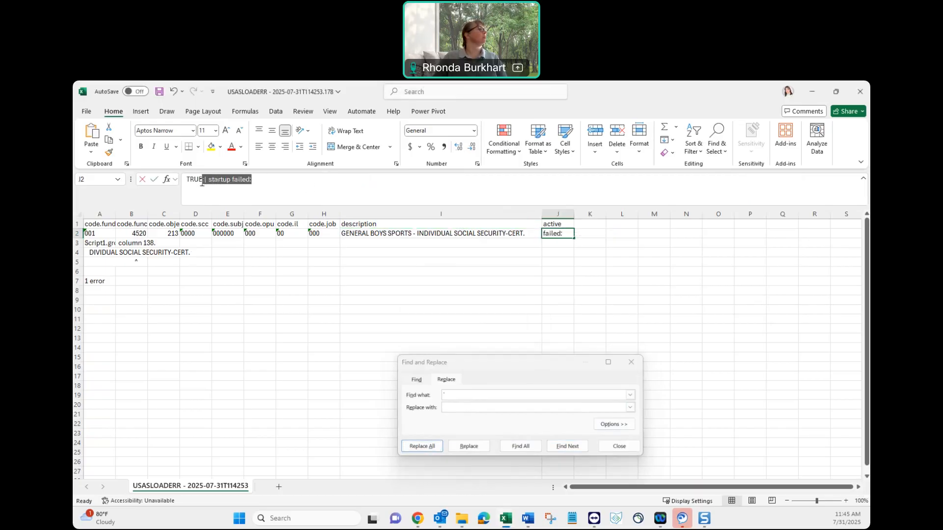
{"action": "key", "text": "BackSpace"}
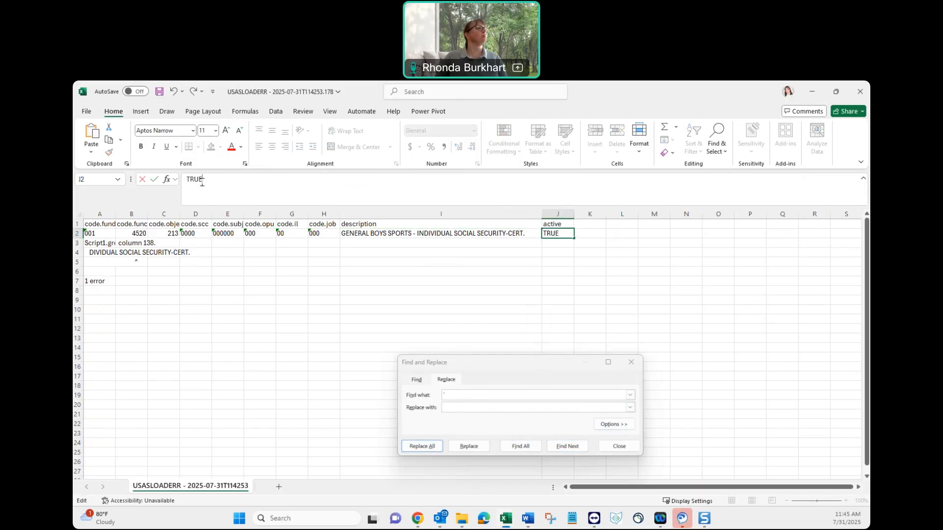
{"action": "key", "text": "Return"}
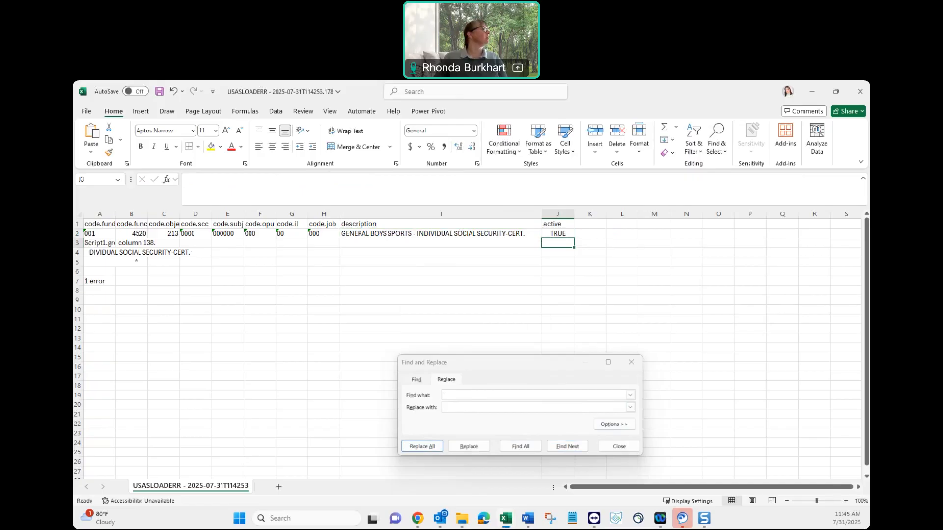
Clear the leftover error message text in rows 3 to 7 and close Find and Replace
{"action": "left_click", "coordinate": [77, 243]}
{"action": "left_click_drag", "start_coordinate": [78, 253], "coordinate": [79, 285]}
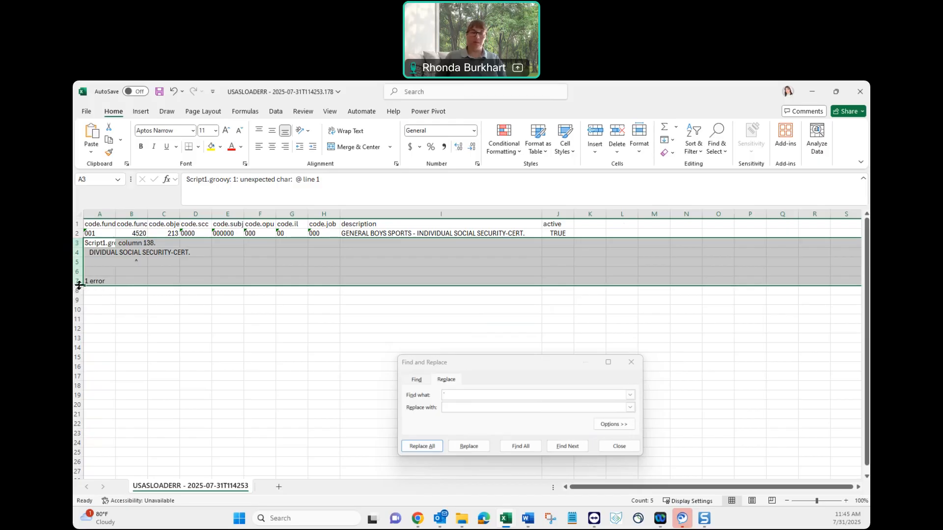
{"action": "key", "text": "Delete"}
{"action": "left_click", "coordinate": [224, 279]}
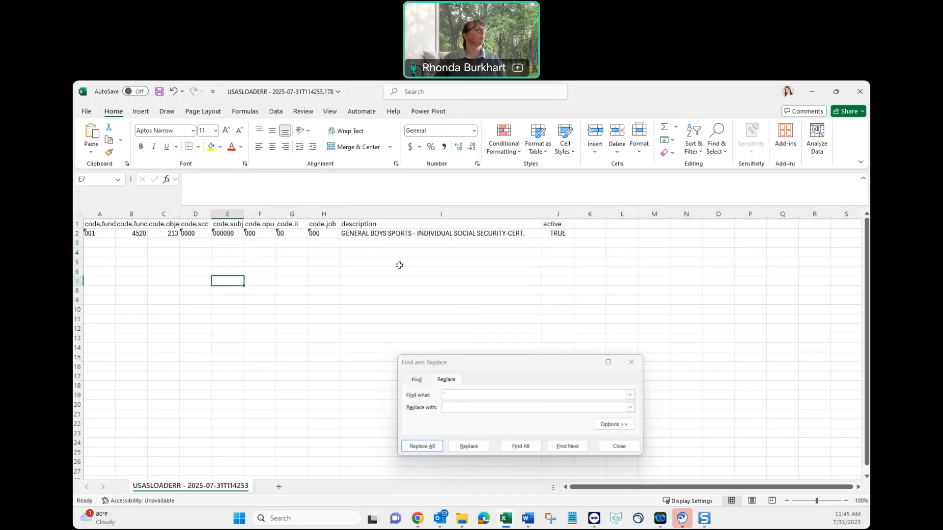
{"action": "left_click", "coordinate": [631, 363]}
Save the corrected file in Downloads as "ExpenditureAccount Report 249 to 213 correction" in CSV (Comma delimited) format
{"action": "left_click", "coordinate": [86, 112]}
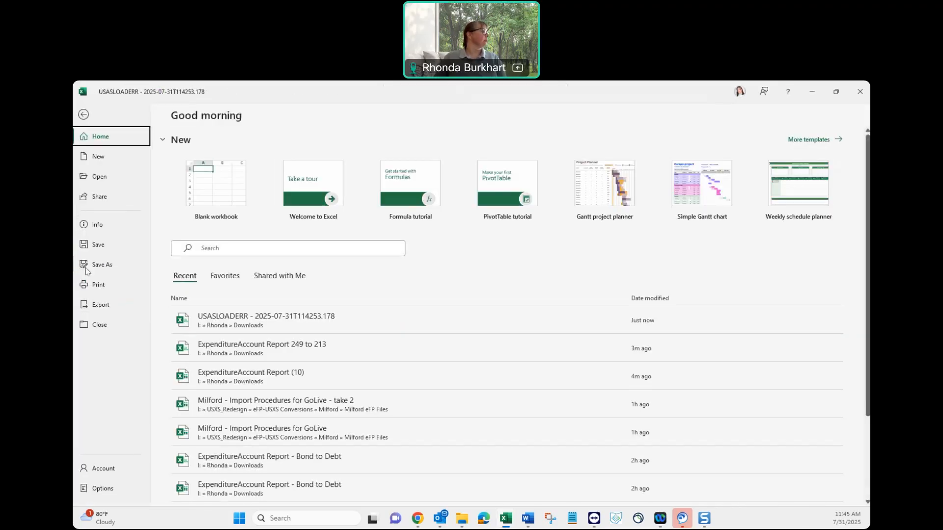
{"action": "left_click", "coordinate": [98, 265]}
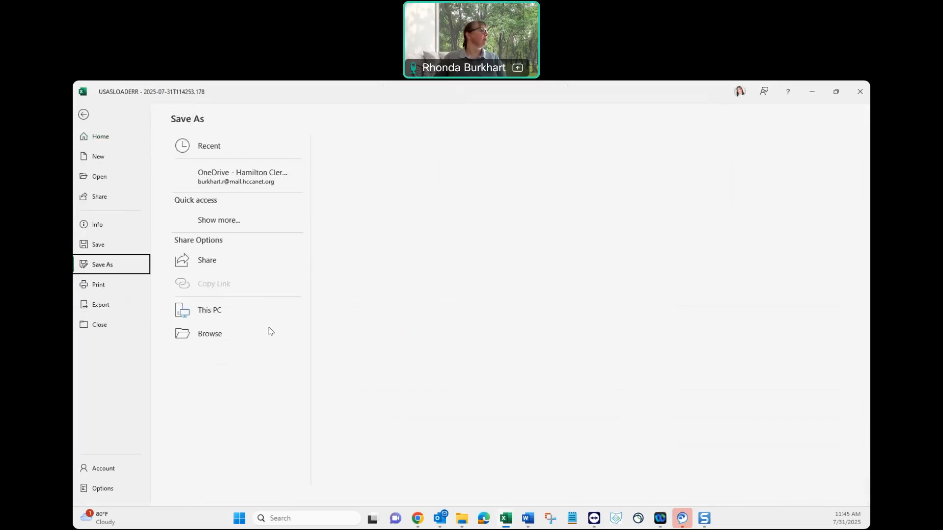
{"action": "left_click", "coordinate": [208, 334]}
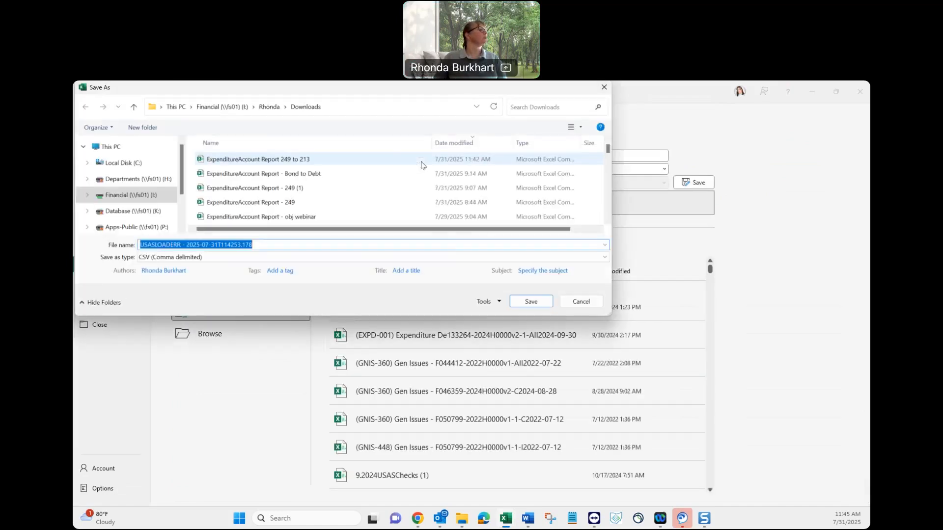
{"action": "left_click", "coordinate": [269, 245]}
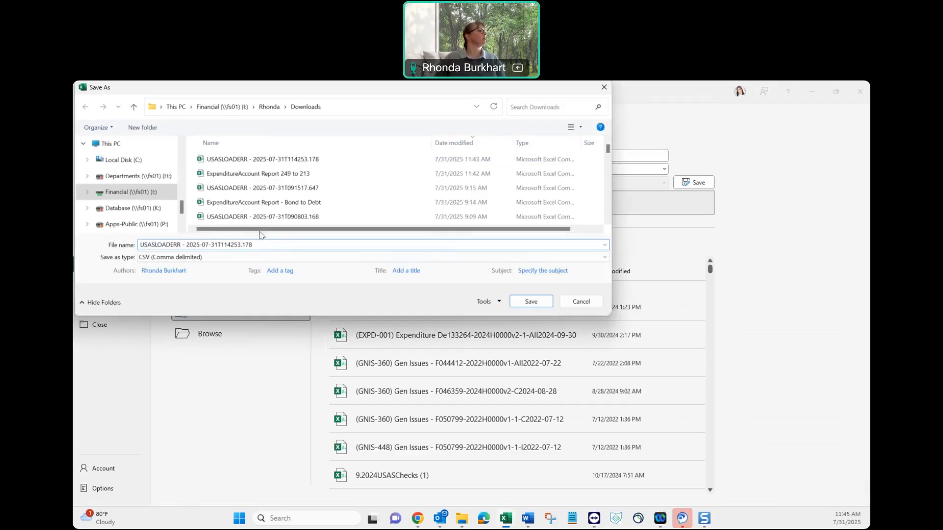
{"action": "left_click", "coordinate": [259, 173]}
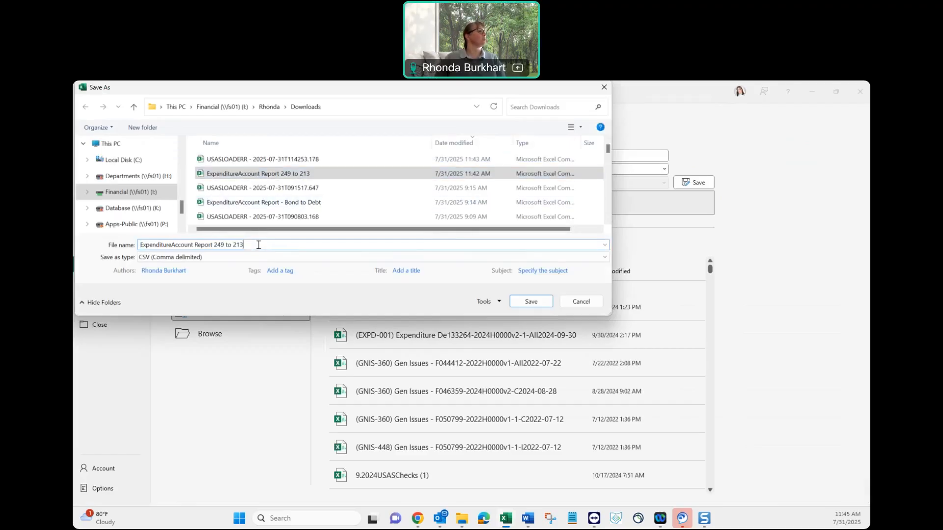
{"action": "type", "text": "correction"}
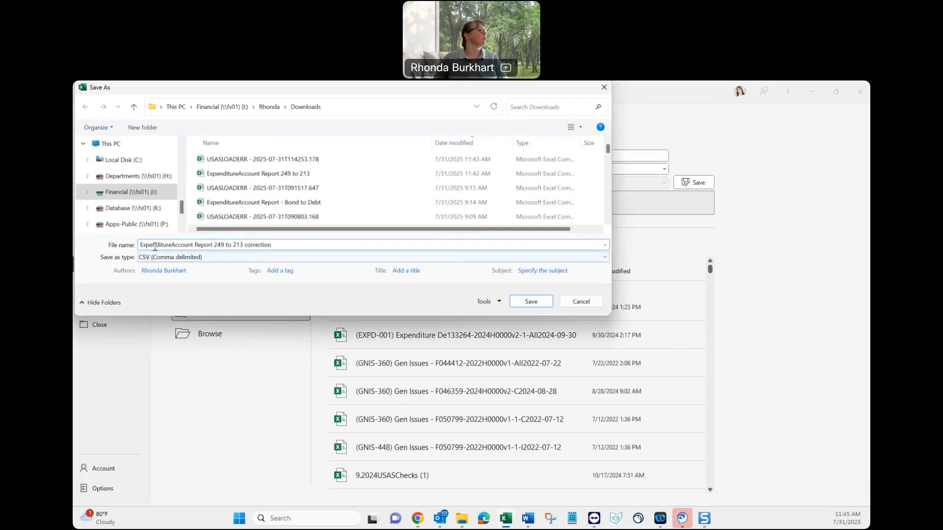
{"action": "left_click", "coordinate": [545, 304]}
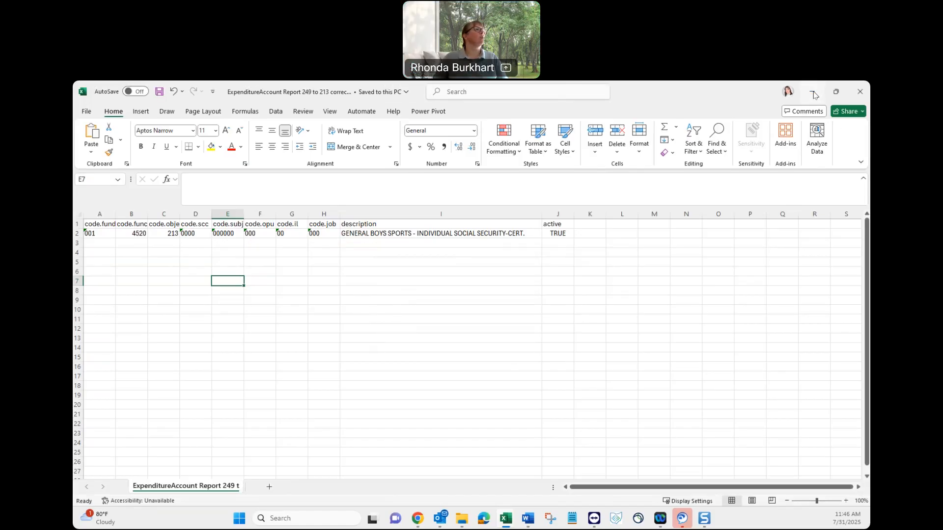
Switch to USAS and mass load "ExpenditureAccount Report 249 to 213 correction" from Downloads as ExpenditureAccount
{"action": "left_click", "coordinate": [813, 94]}
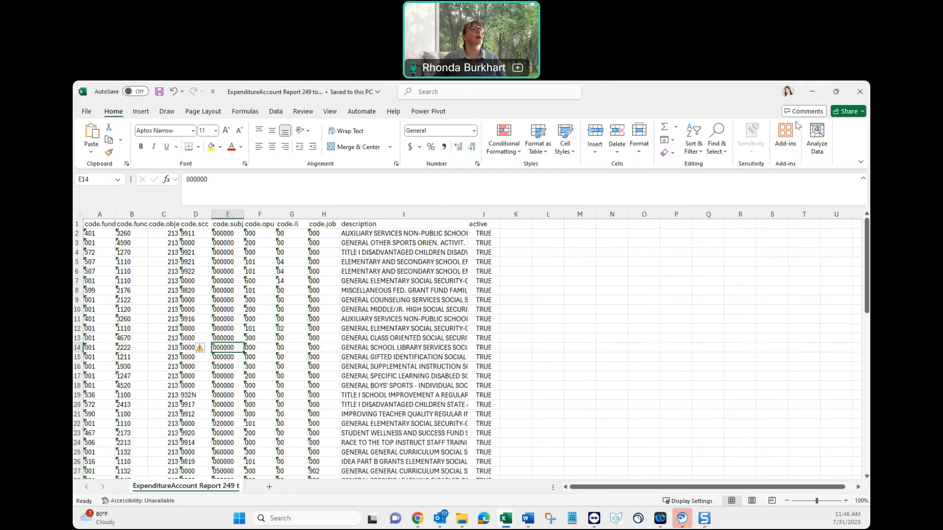
{"action": "left_click", "coordinate": [809, 94]}
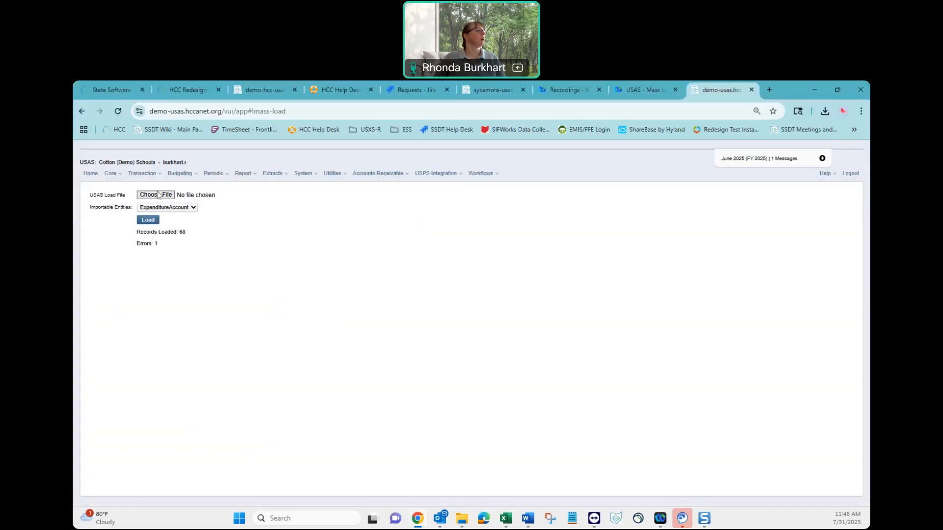
{"action": "left_click", "coordinate": [157, 195]}
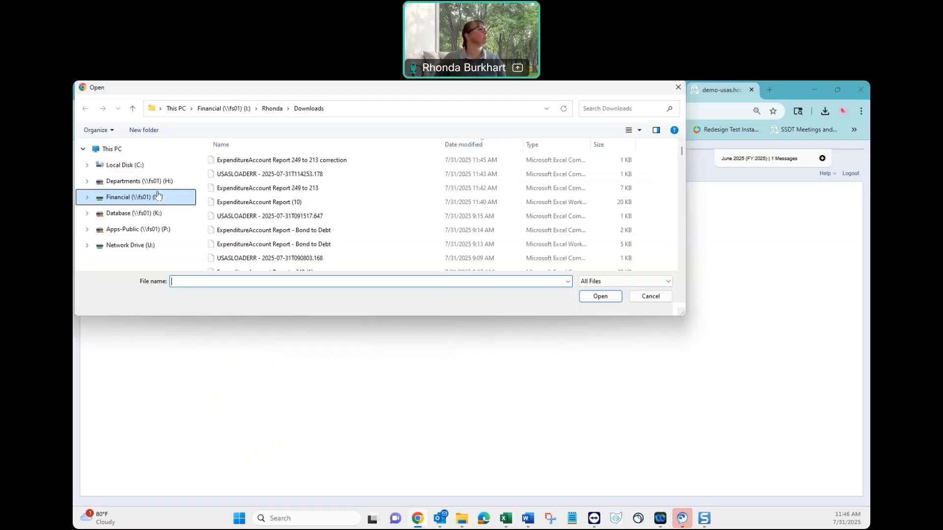
{"action": "left_click", "coordinate": [305, 161]}
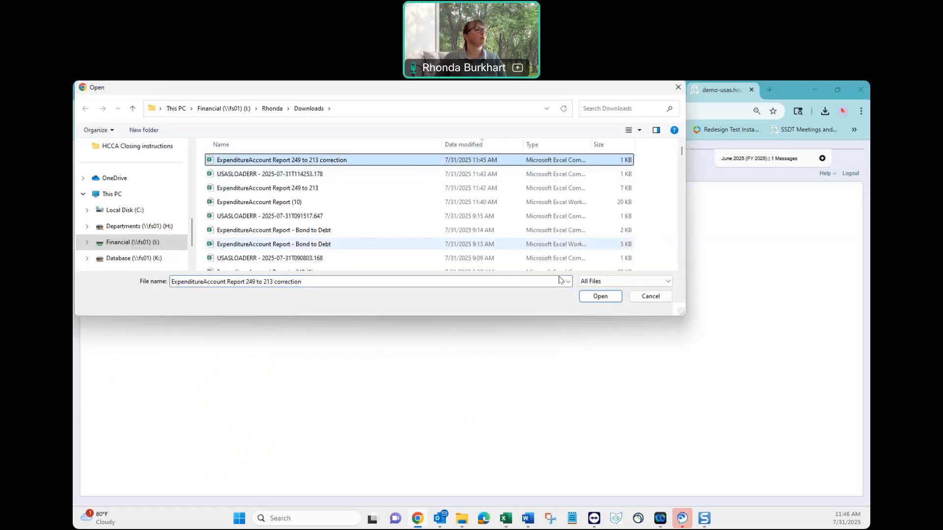
{"action": "left_click", "coordinate": [600, 296]}
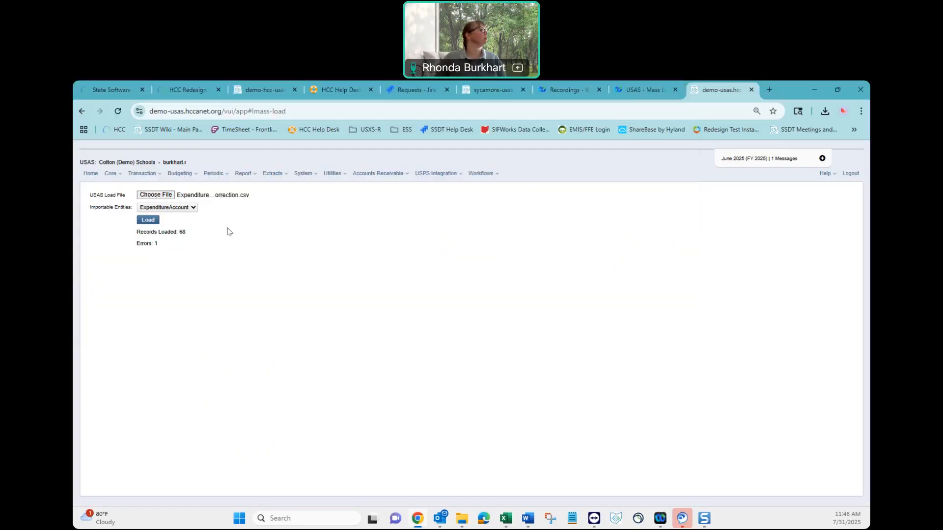
{"action": "left_click", "coordinate": [151, 221]}
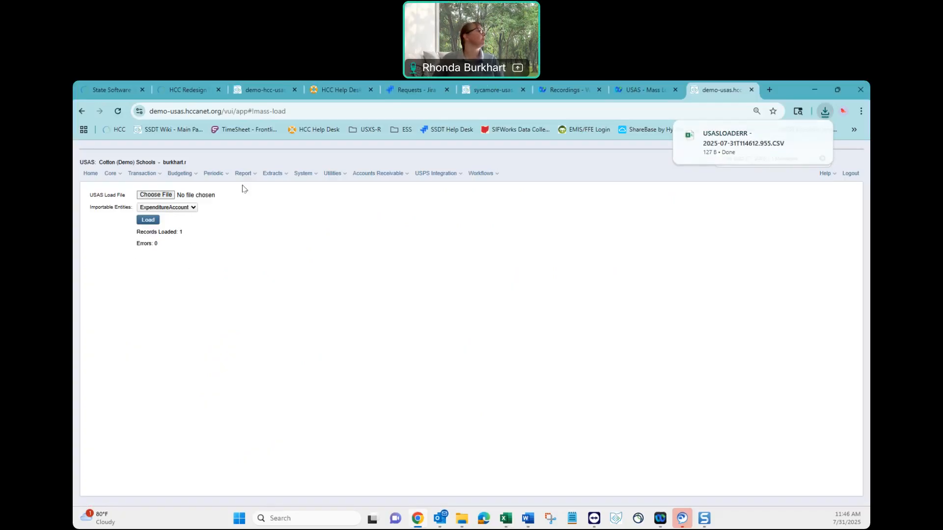
Open the Accounts page's fund list, change fund 002's description to DEBT RETIREMENT, save it and close the record
{"action": "left_click", "coordinate": [111, 175]}
{"action": "left_click", "coordinate": [118, 185]}
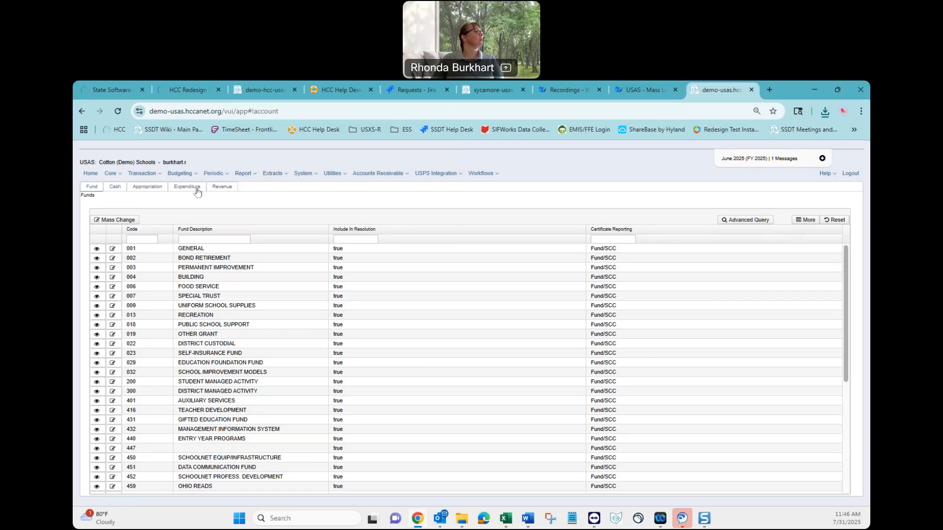
{"action": "left_click", "coordinate": [196, 190]}
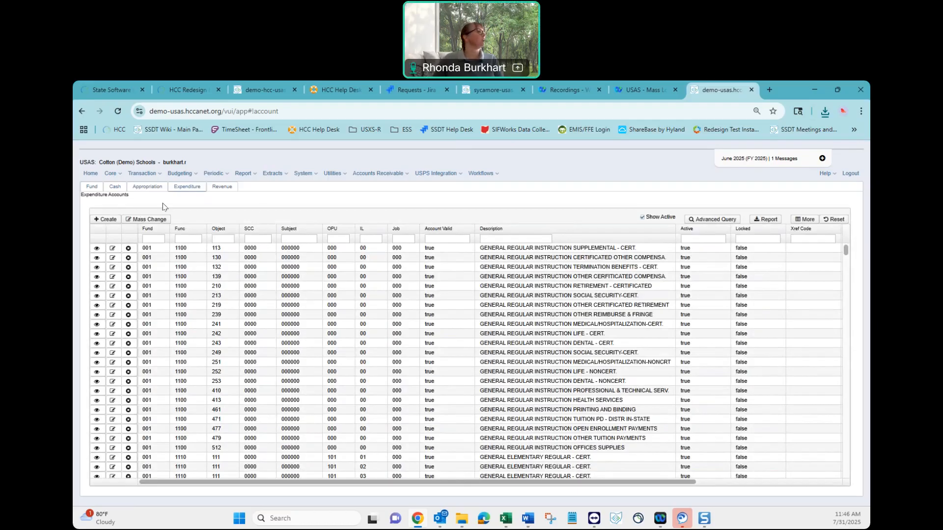
{"action": "left_click", "coordinate": [90, 189]}
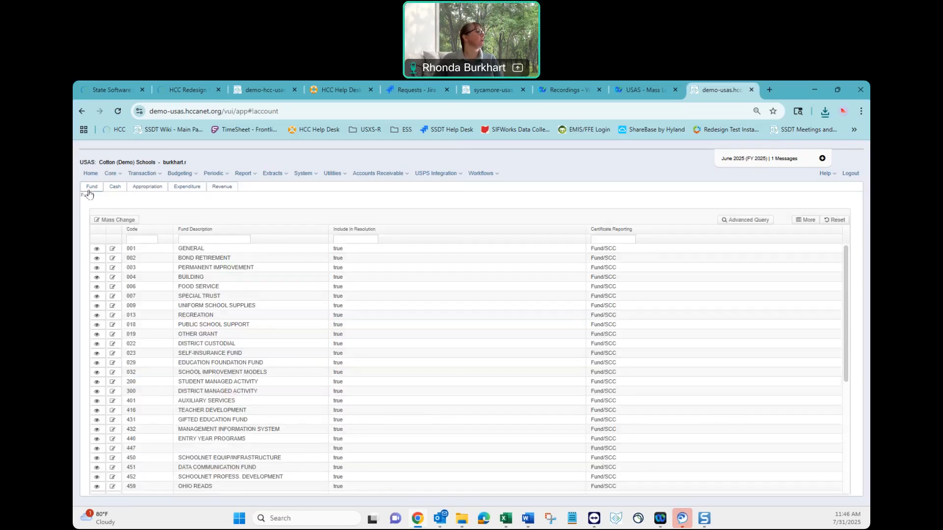
{"action": "left_click", "coordinate": [113, 259]}
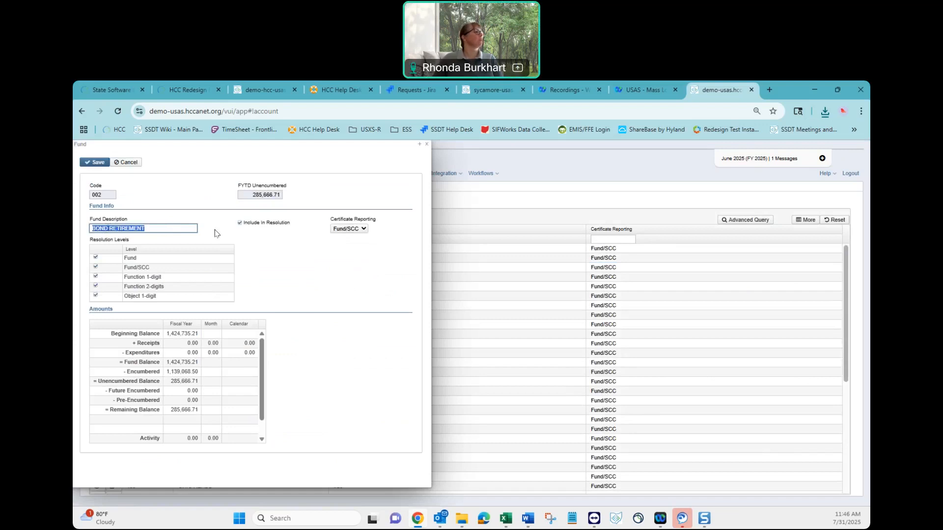
{"action": "key", "text": "End"}
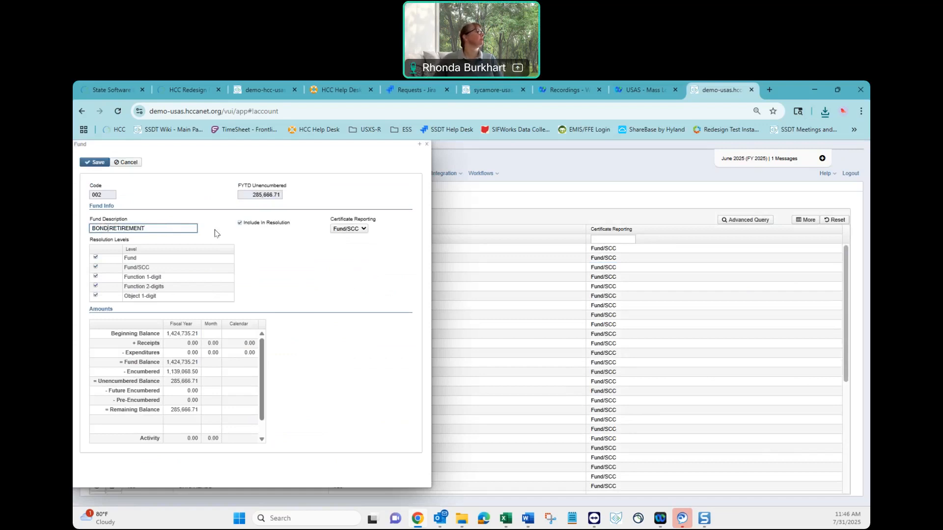
{"action": "key", "text": "BackSpace"}
{"action": "key", "text": "BackSpace"}
{"action": "key", "text": "BackSpace"}
{"action": "key", "text": "BackSpace"}
{"action": "key", "text": "BackSpace"}
{"action": "type", "text": "DEBT"}
{"action": "left_click", "coordinate": [97, 162]}
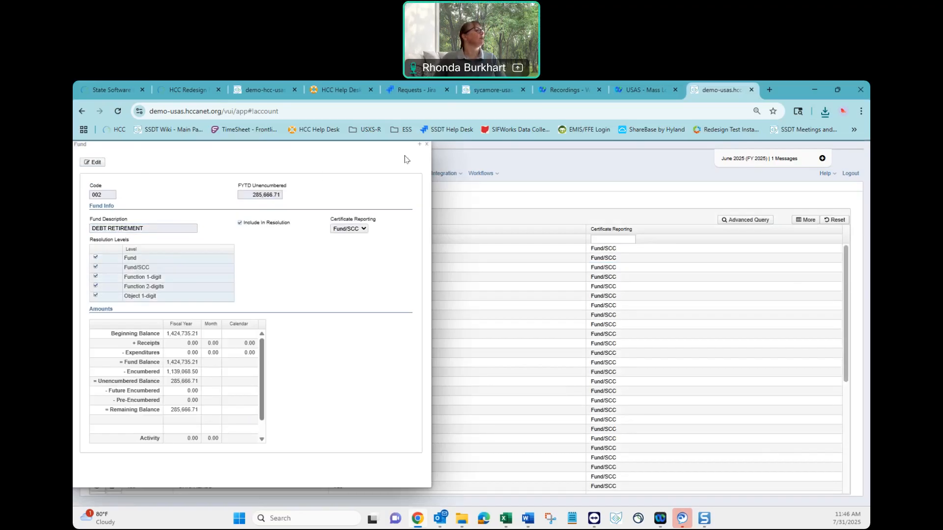
{"action": "left_click", "coordinate": [426, 144]}
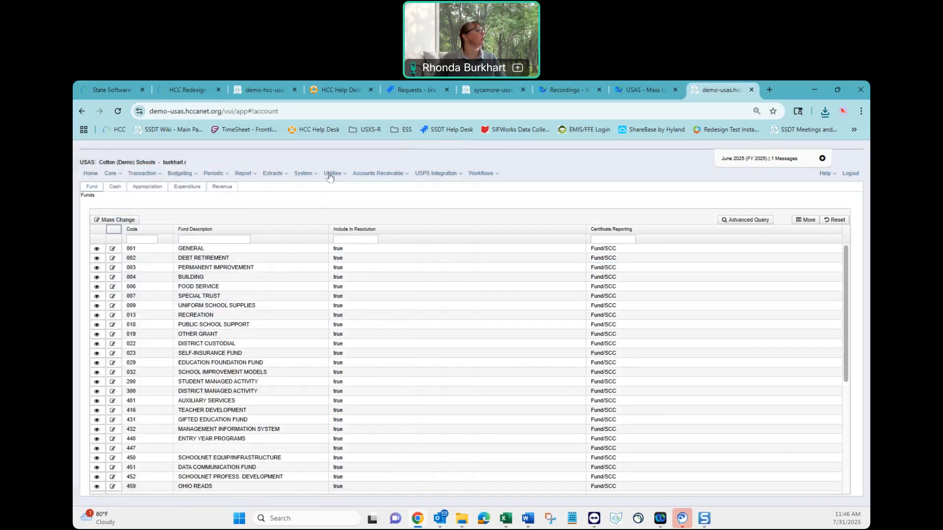
Filter the expenditure accounts by the description %bond%
{"action": "left_click", "coordinate": [190, 189]}
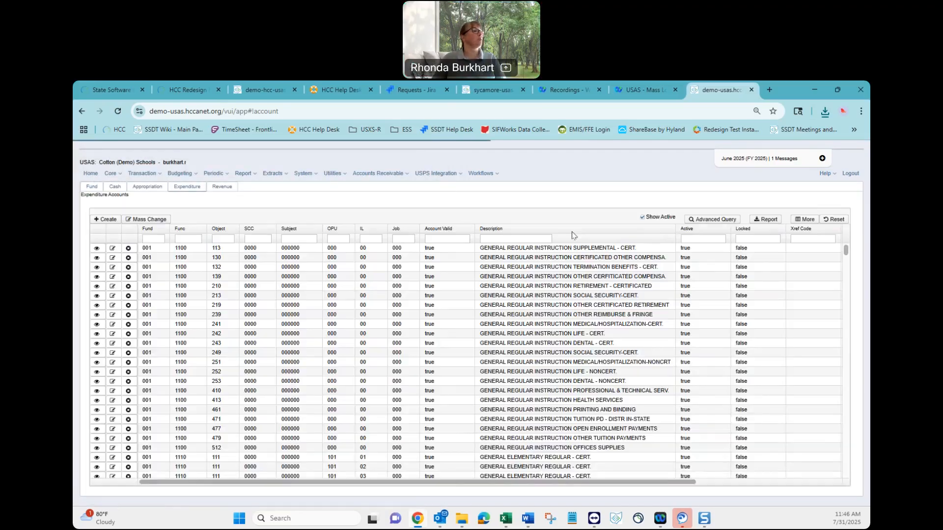
{"action": "left_click", "coordinate": [536, 239]}
{"action": "type", "text": "%bond%"}
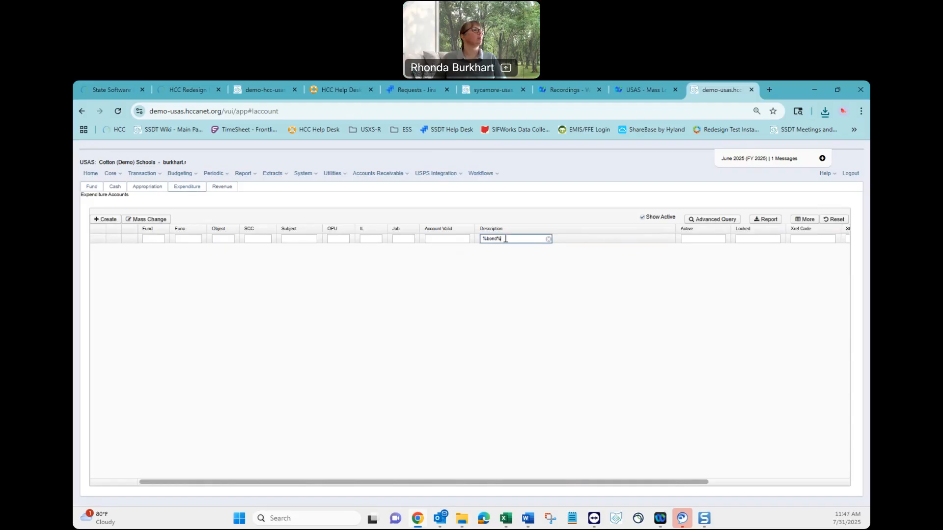
Switch to the demo-hcc-usas site and filter its expenditure accounts by description %bond% and active t
{"action": "left_click_drag", "start_coordinate": [505, 239], "coordinate": [483, 241]}
{"action": "left_click", "coordinate": [270, 90]}
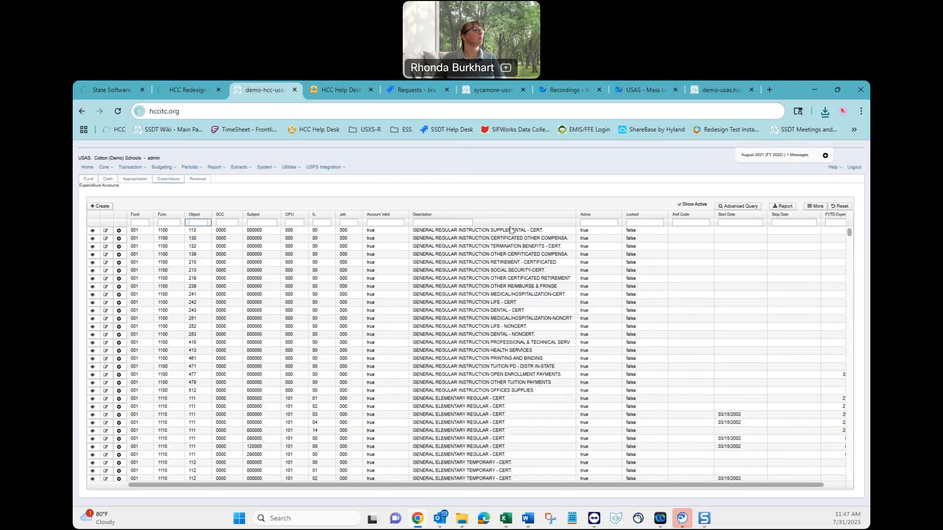
{"action": "left_click", "coordinate": [465, 222]}
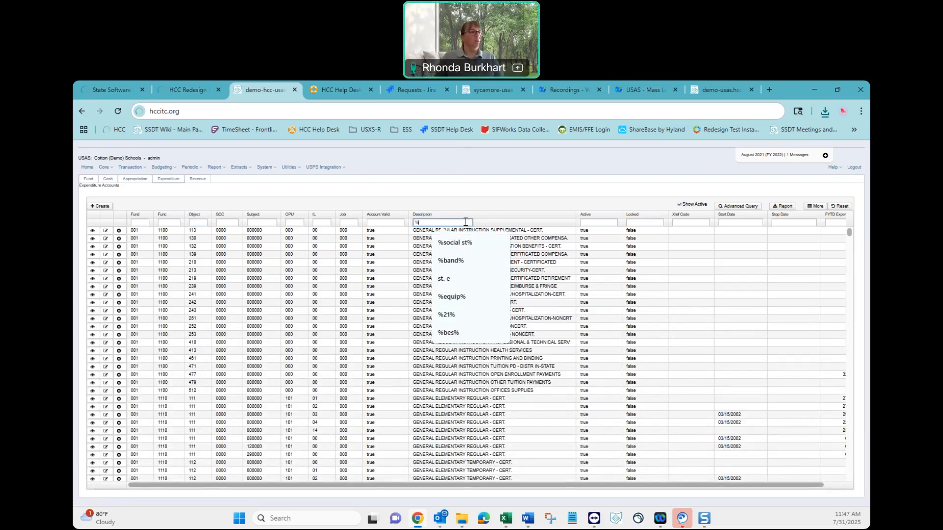
{"action": "type", "text": "%bond%"}
{"action": "left_click", "coordinate": [450, 242]}
{"action": "key", "text": "Return"}
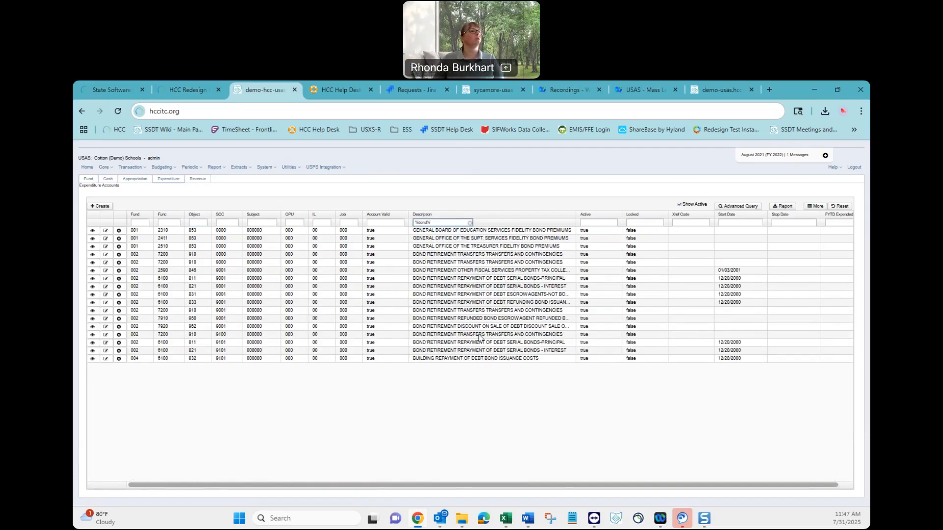
{"action": "left_click", "coordinate": [600, 223]}
{"action": "type", "text": "t"}
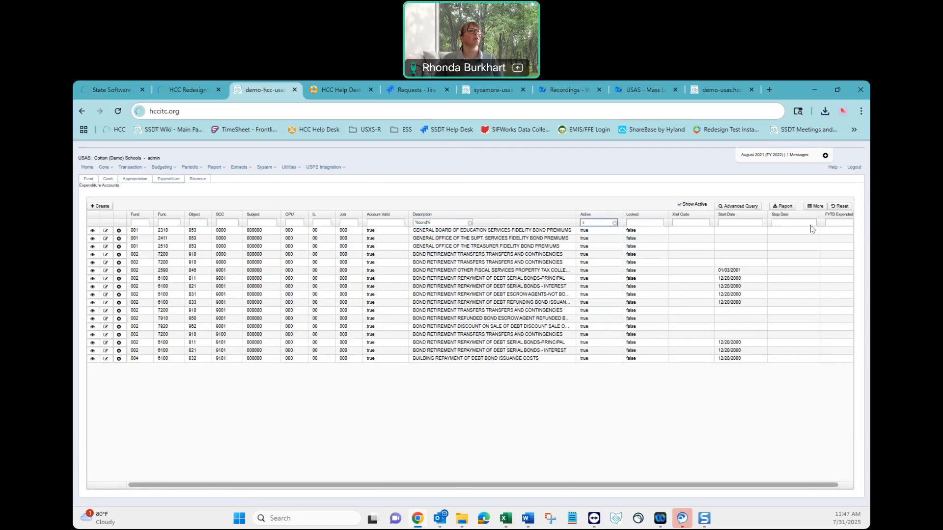
Generate a report of the filtered accounts in Excel-FieldNames format, named "ExpenditureAccount Report - Bond to Debt"
{"action": "left_click", "coordinate": [790, 210]}
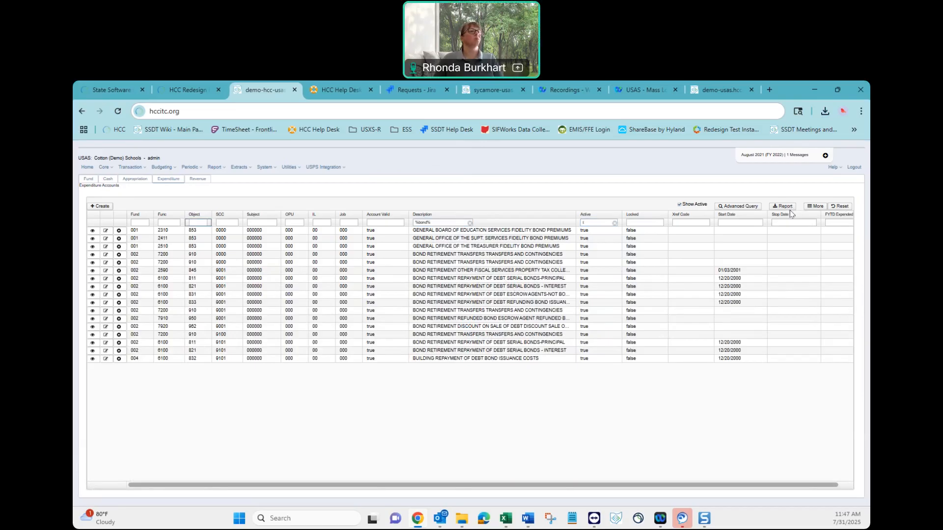
{"action": "left_click", "coordinate": [784, 206]}
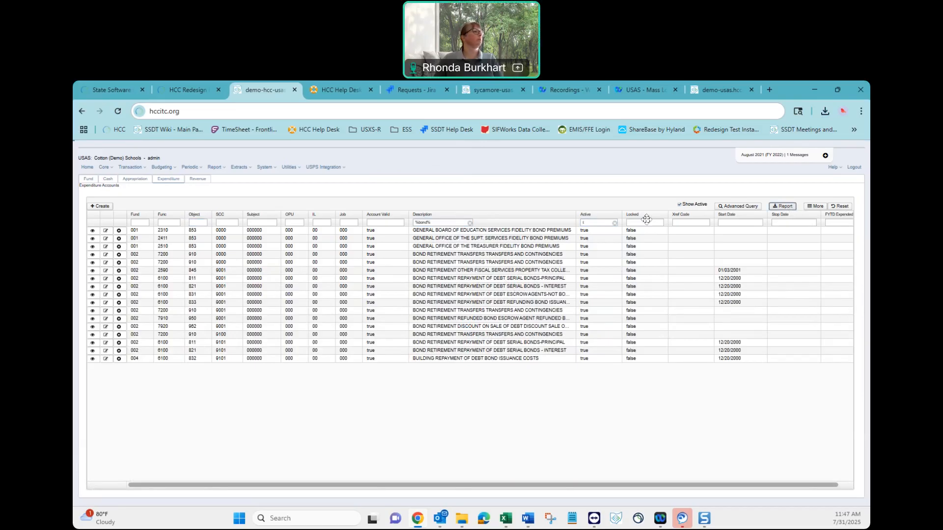
{"action": "left_click", "coordinate": [316, 266]}
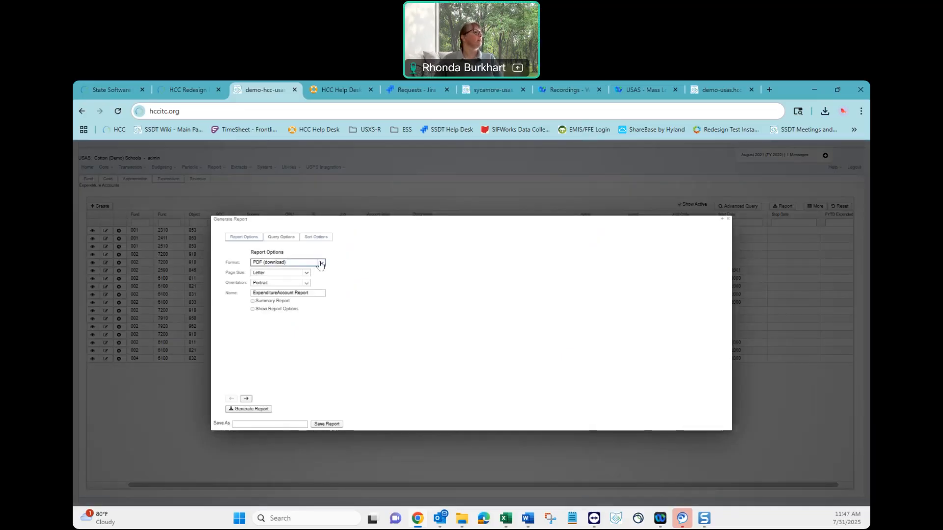
{"action": "left_click", "coordinate": [320, 264]}
{"action": "left_click", "coordinate": [300, 283]}
{"action": "left_click", "coordinate": [318, 293]}
{"action": "type", "text": "-"}
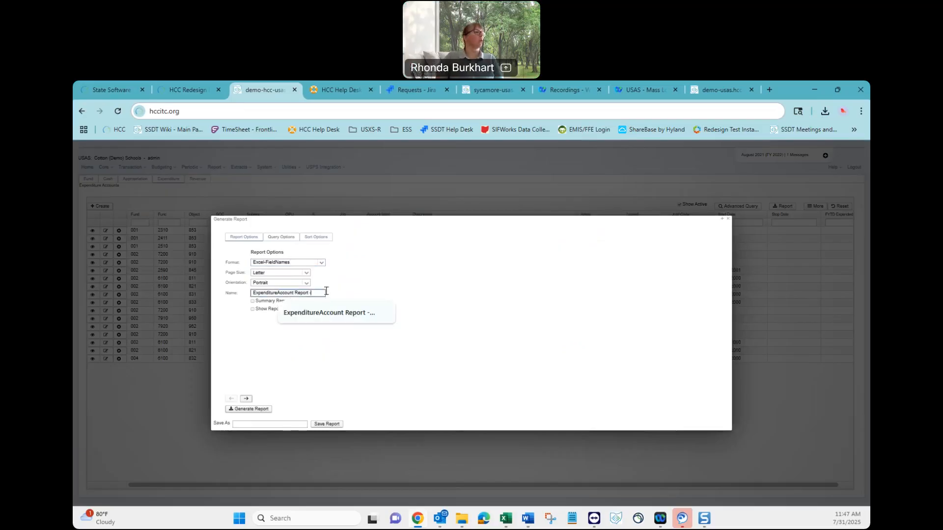
{"action": "type", "text": " Bond"}
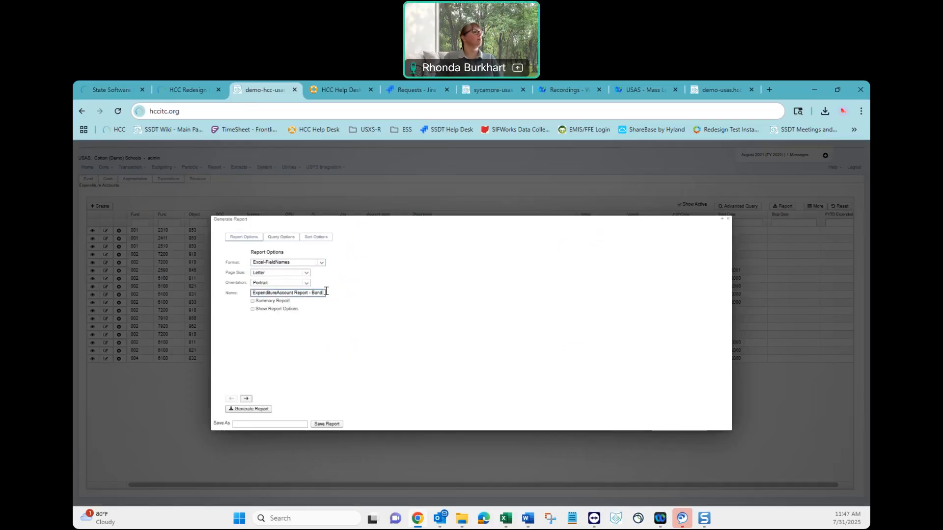
{"action": "type", "text": " to Debt"}
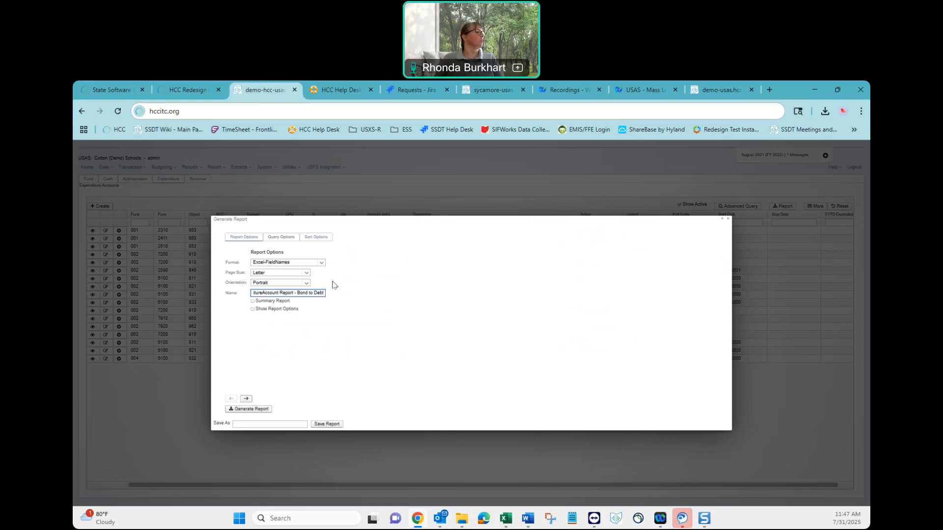
{"action": "left_click", "coordinate": [263, 409]}
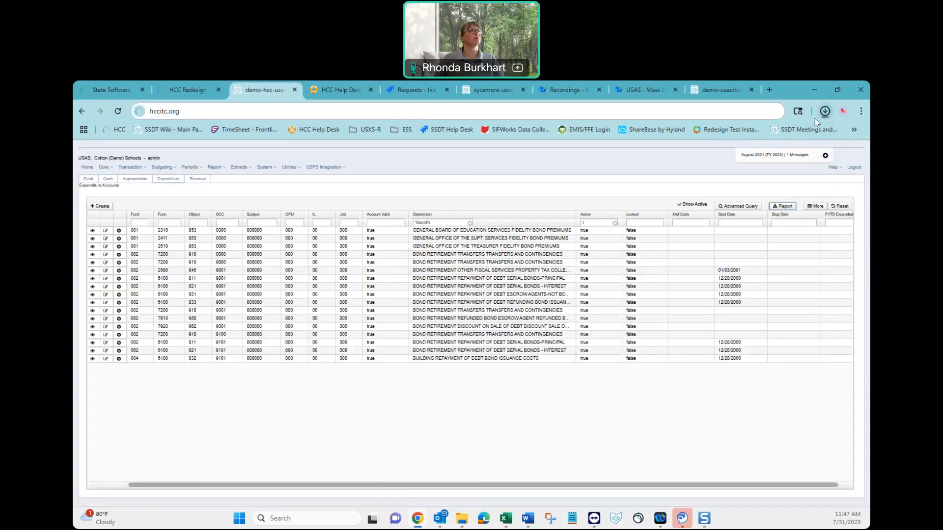
Open the downloaded Bond to Debt report in Excel and enable editing
{"action": "left_click", "coordinate": [824, 113]}
{"action": "left_click", "coordinate": [739, 167]}
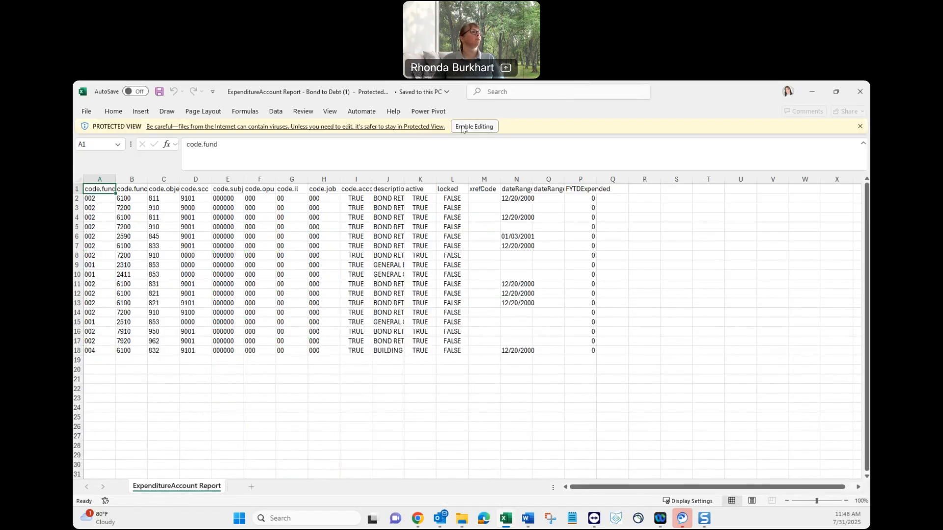
{"action": "left_click", "coordinate": [462, 127]}
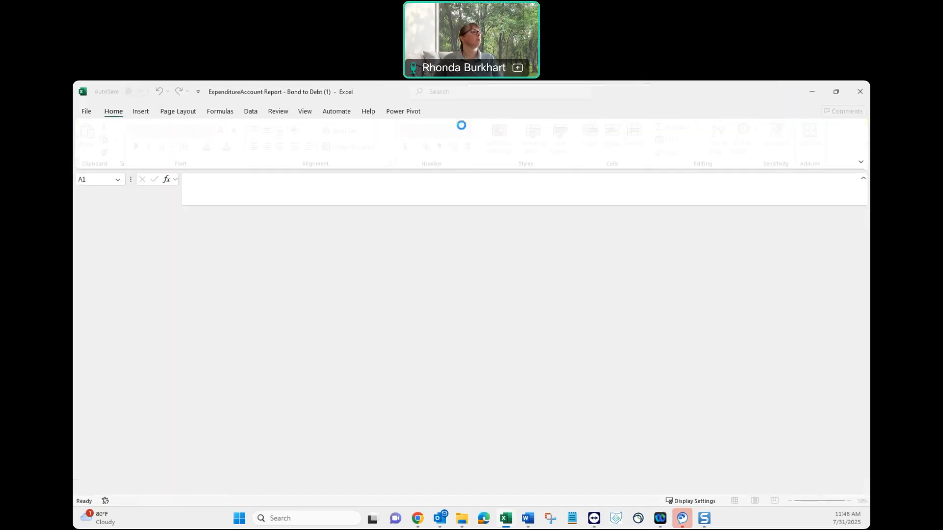
Delete the columns from locked through FYTDExpended and the code.accountValid column, and fit the description column's width to its text
{"action": "left_click_drag", "start_coordinate": [450, 215], "coordinate": [581, 215]}
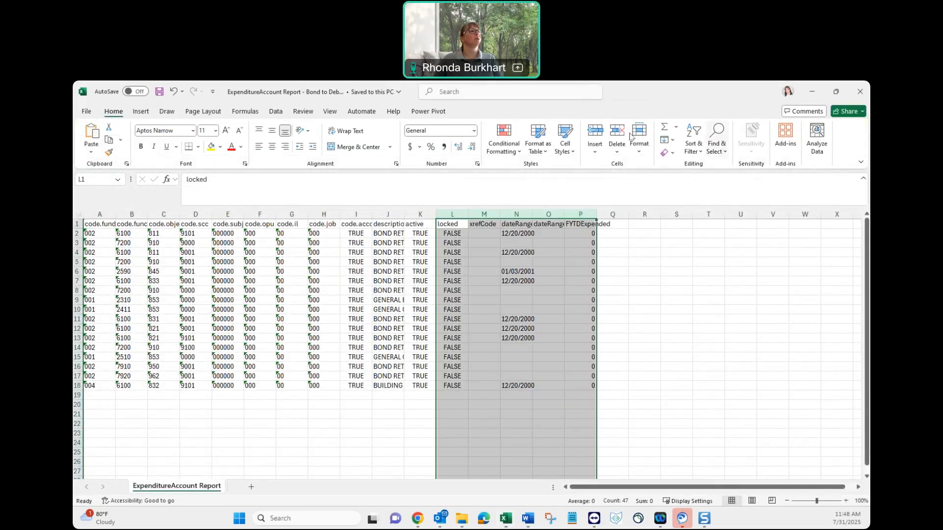
{"action": "left_click", "coordinate": [616, 146]}
{"action": "left_click", "coordinate": [638, 193]}
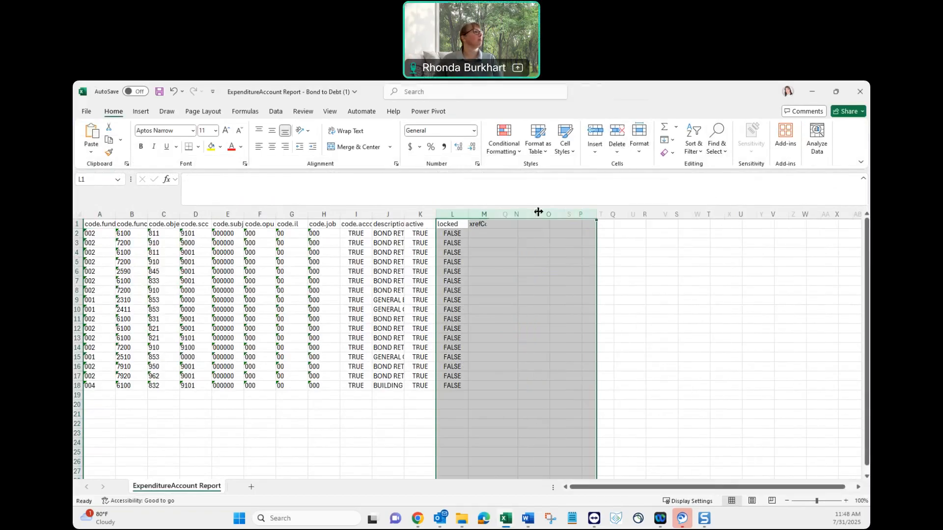
{"action": "left_click", "coordinate": [360, 226]}
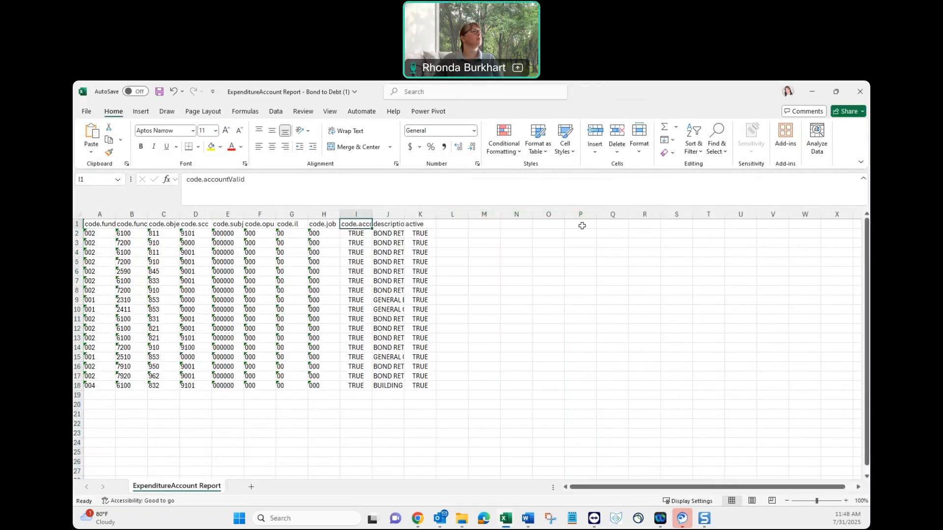
{"action": "left_click", "coordinate": [616, 148]}
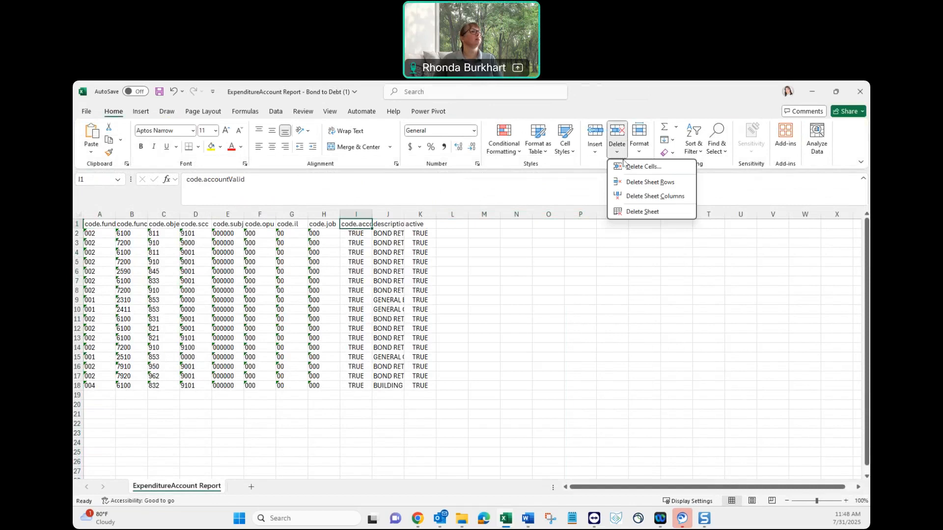
{"action": "left_click", "coordinate": [637, 197]}
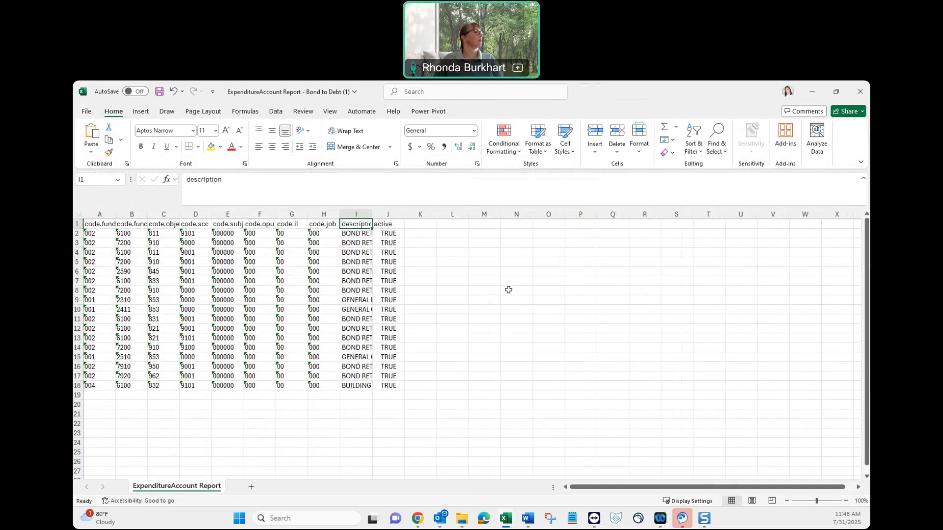
{"action": "double_click", "coordinate": [373, 215]}
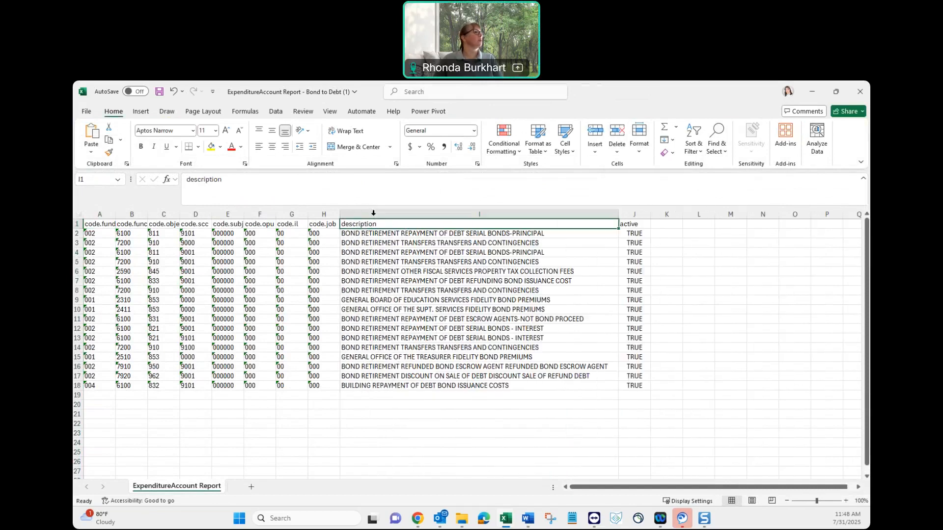
Replace every BOND with DEBT in the description column and close the Find and Replace dialog
{"action": "left_click", "coordinate": [512, 233]}
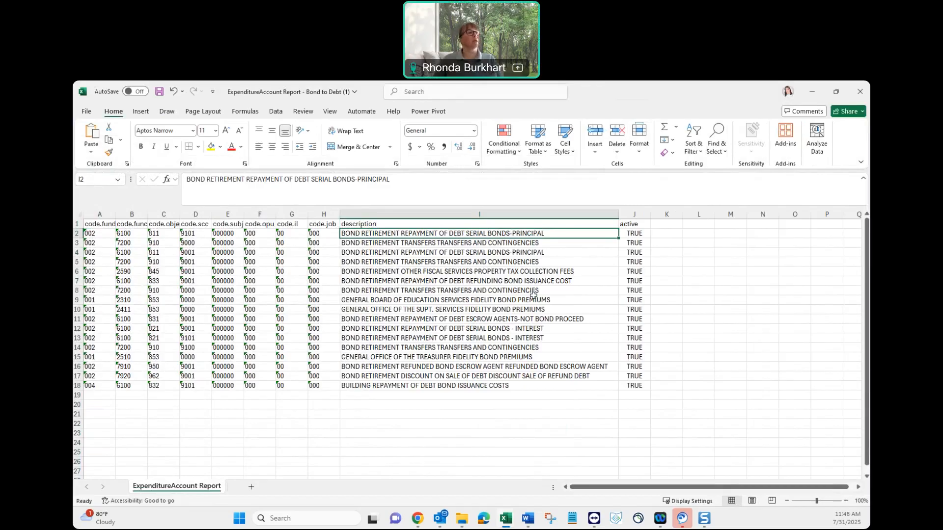
{"action": "left_click", "coordinate": [428, 215]}
{"action": "left_click", "coordinate": [724, 148]}
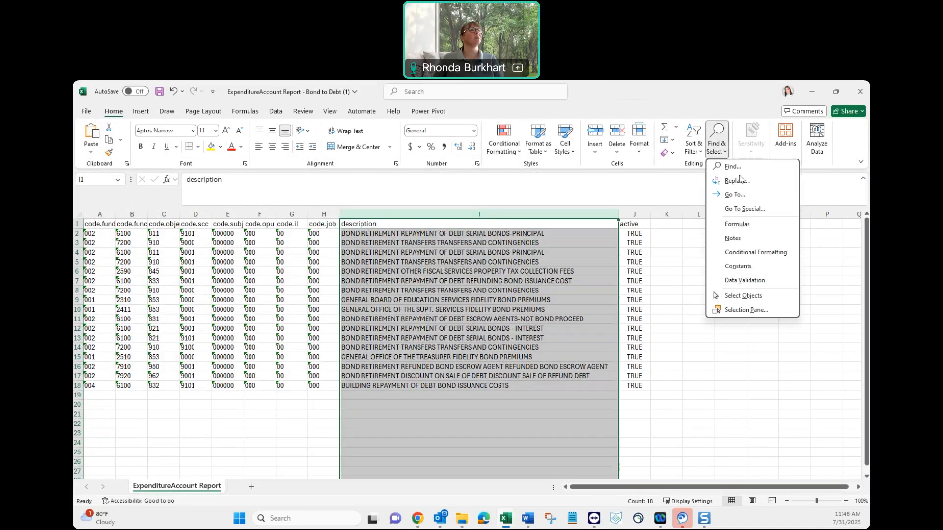
{"action": "left_click", "coordinate": [736, 180]}
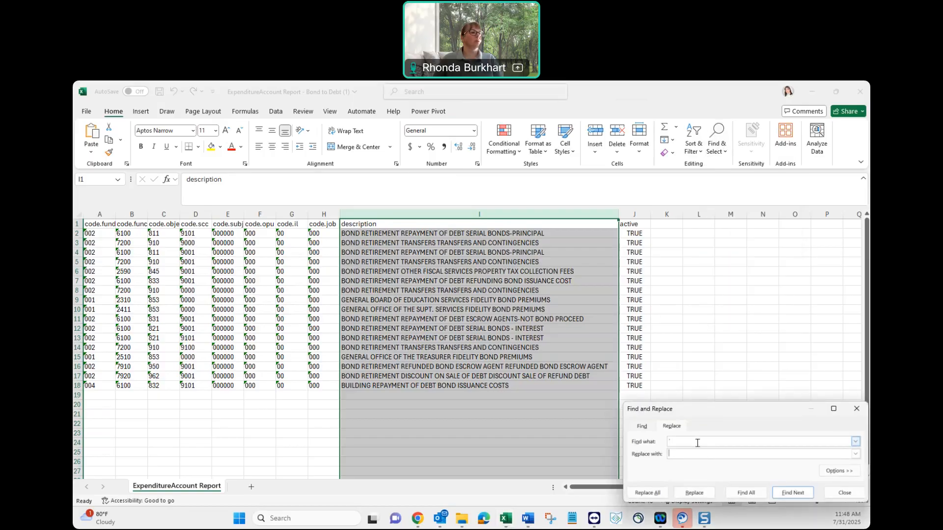
{"action": "type", "text": "BOND"}
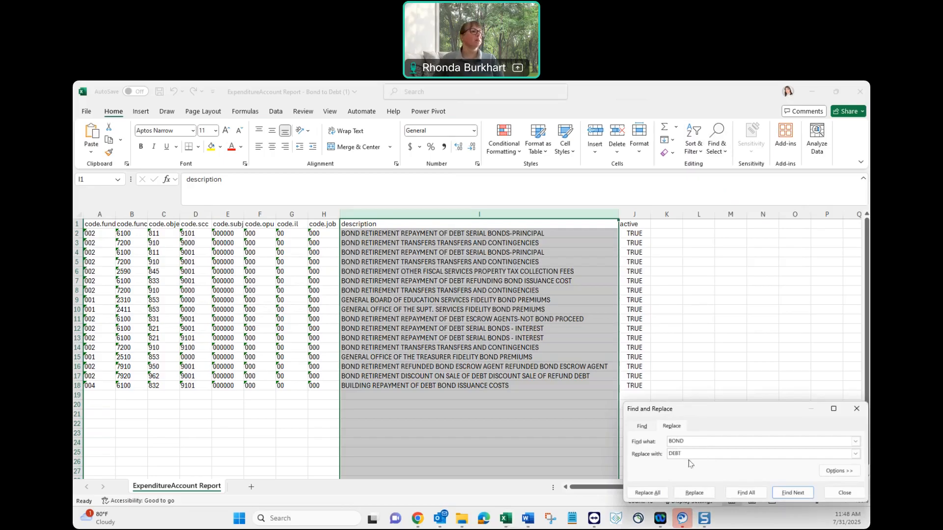
{"action": "left_click", "coordinate": [646, 493]}
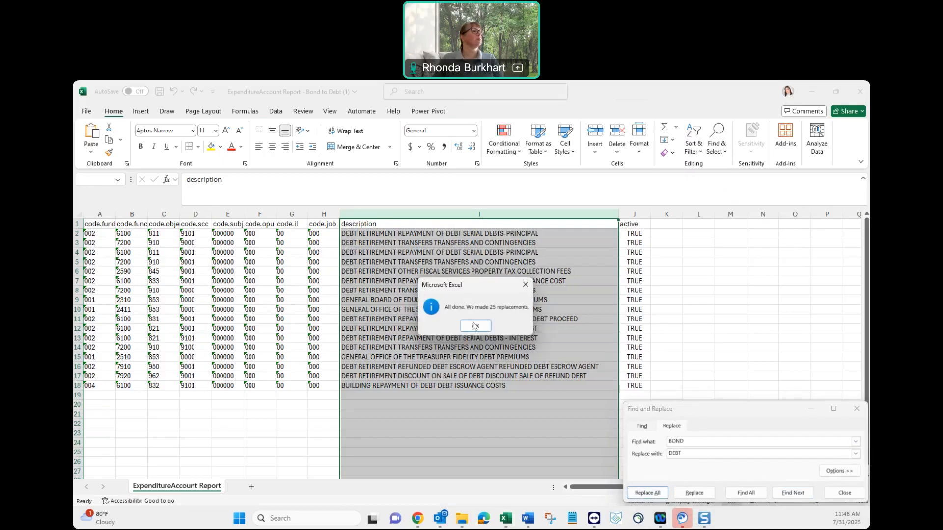
{"action": "left_click", "coordinate": [474, 326]}
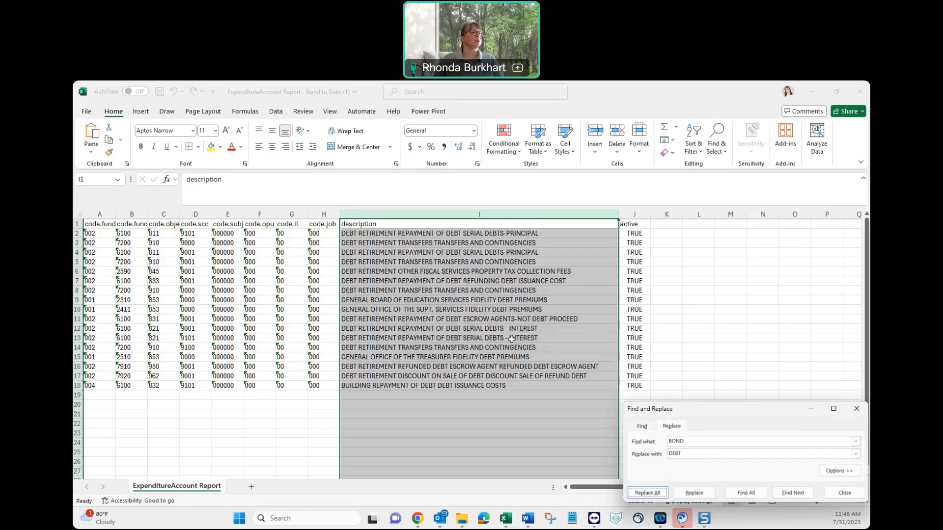
{"action": "left_click", "coordinate": [862, 414]}
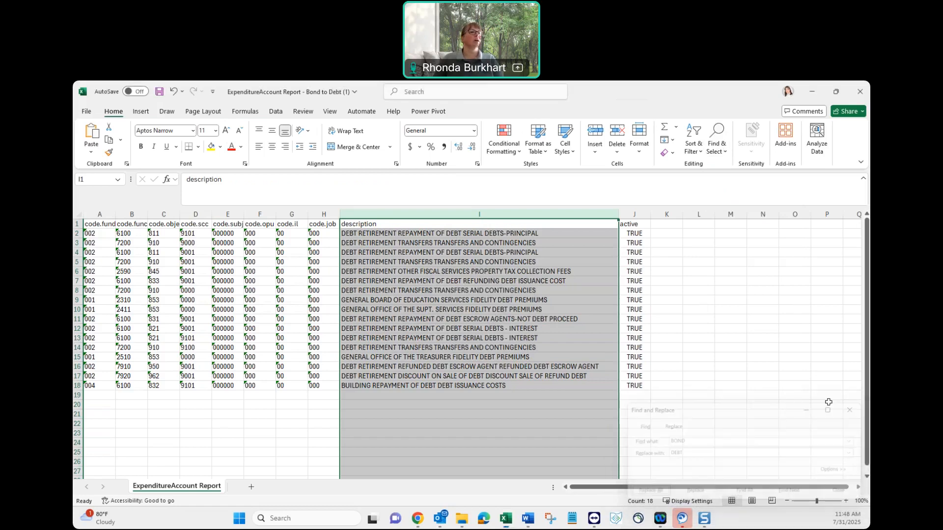
Insert a comma after REFUNDING in the description in cell I7
{"action": "left_click", "coordinate": [456, 313]}
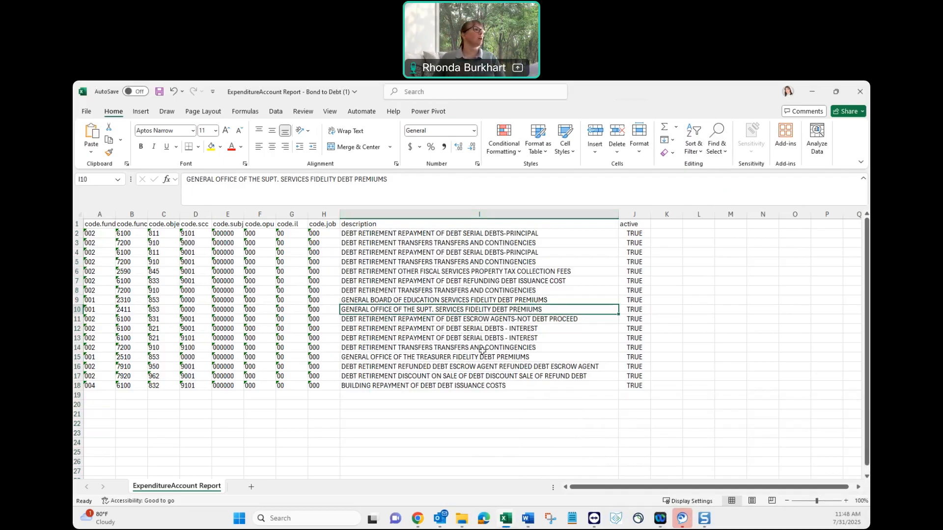
{"action": "left_click", "coordinate": [496, 283]}
{"action": "left_click", "coordinate": [345, 181]}
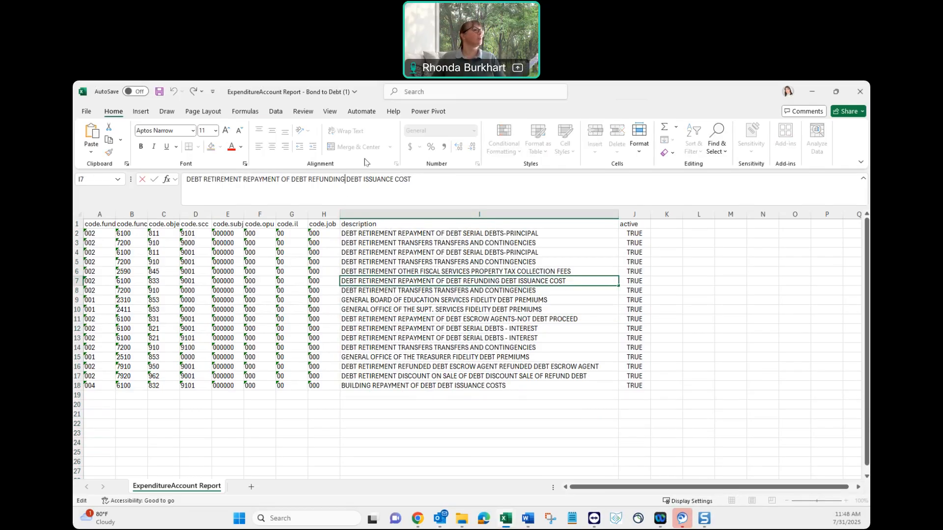
{"action": "type", "text": ","}
{"action": "key", "text": "Return"}
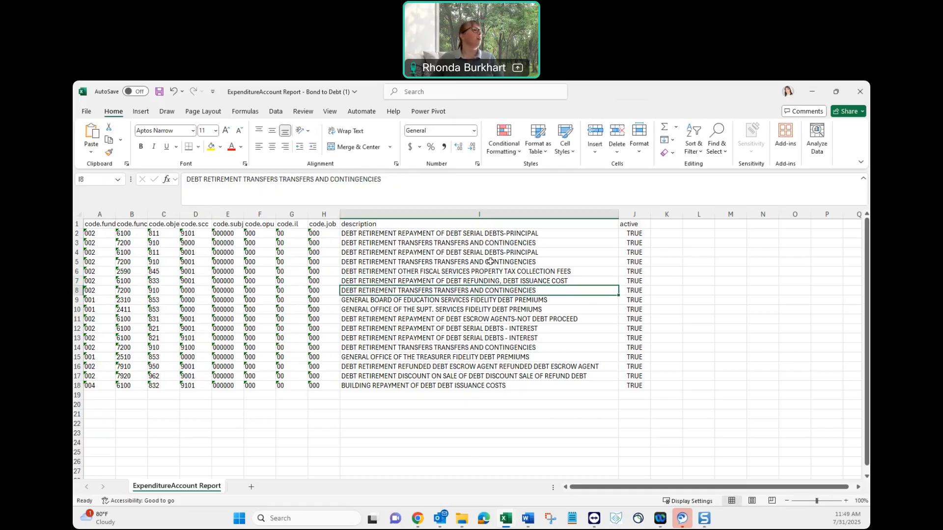
{"action": "left_click", "coordinate": [436, 282]}
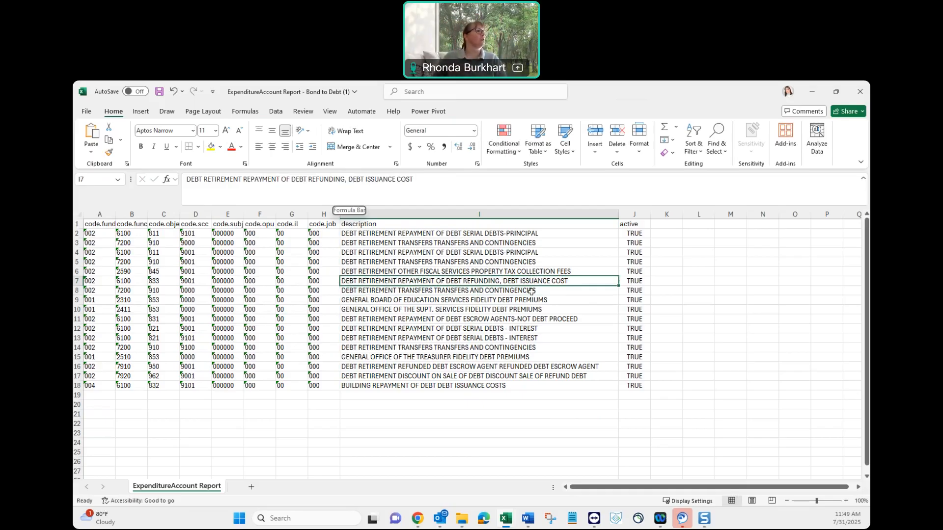
Remove all commas from the description column by replacing them with nothing, and close the Find and Replace dialog
{"action": "left_click", "coordinate": [463, 215]}
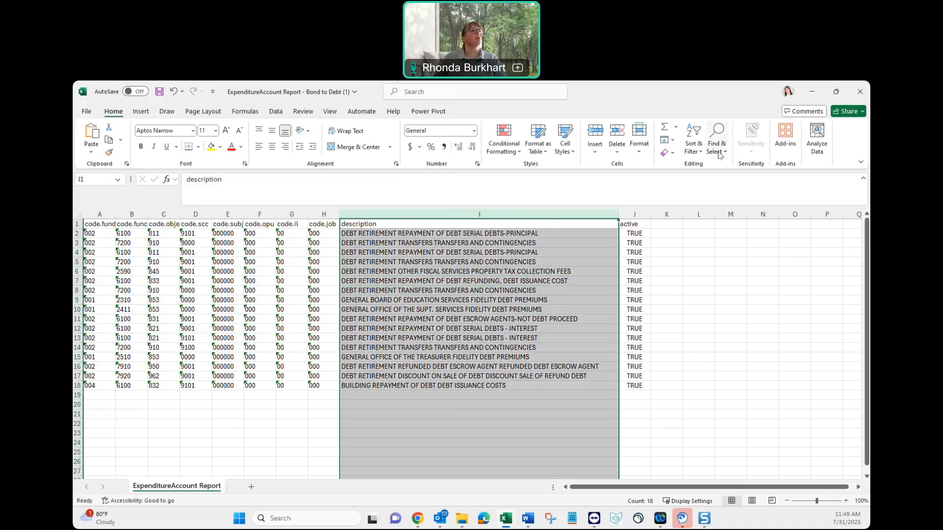
{"action": "left_click", "coordinate": [718, 153]}
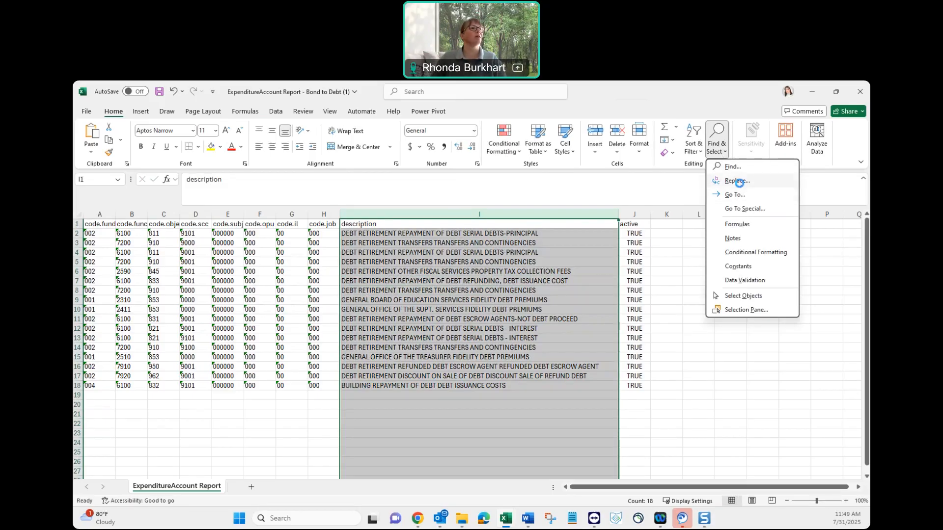
{"action": "left_click", "coordinate": [737, 181]}
{"action": "left_click_drag", "start_coordinate": [696, 442], "coordinate": [649, 455]}
{"action": "type", "text": ","}
{"action": "key", "text": "BackSpace"}
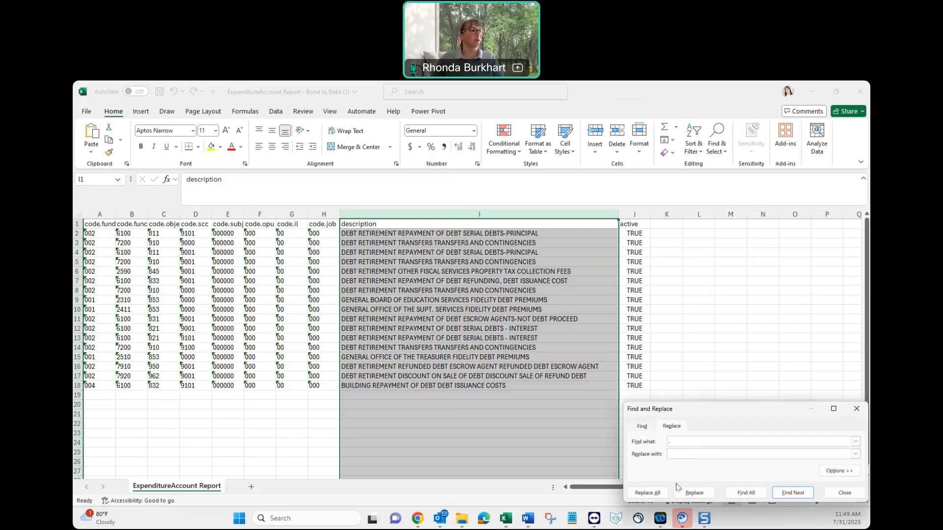
{"action": "left_click", "coordinate": [659, 497]}
{"action": "left_click", "coordinate": [470, 327]}
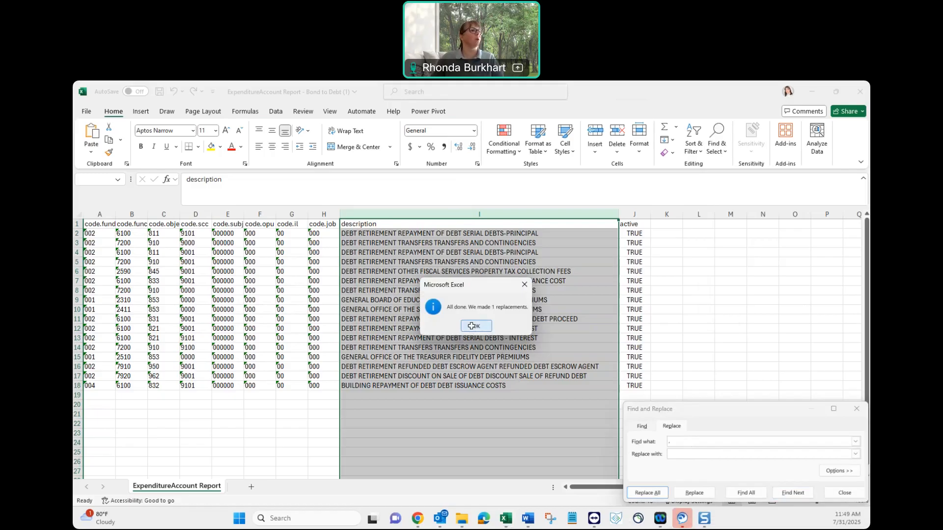
{"action": "left_click", "coordinate": [856, 409]}
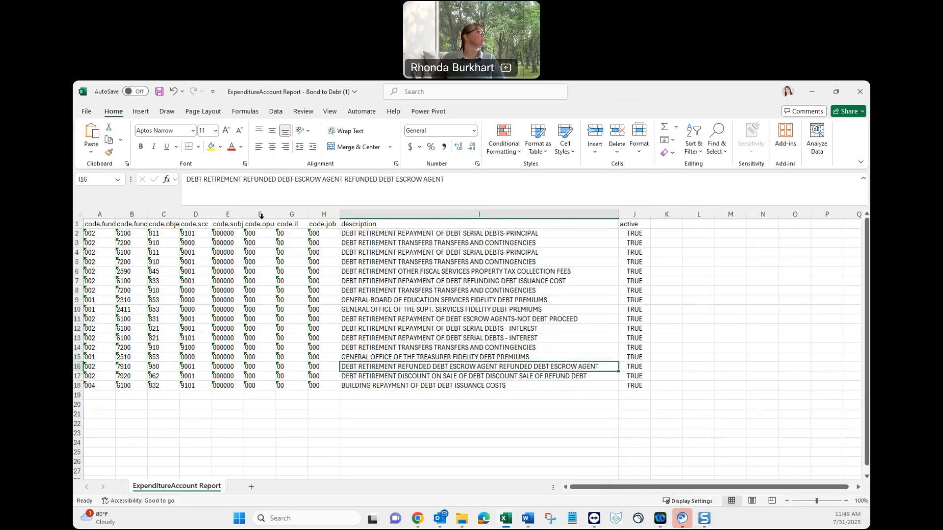
Open the Save As options for the Bond to Debt workbook
{"action": "left_click", "coordinate": [87, 113]}
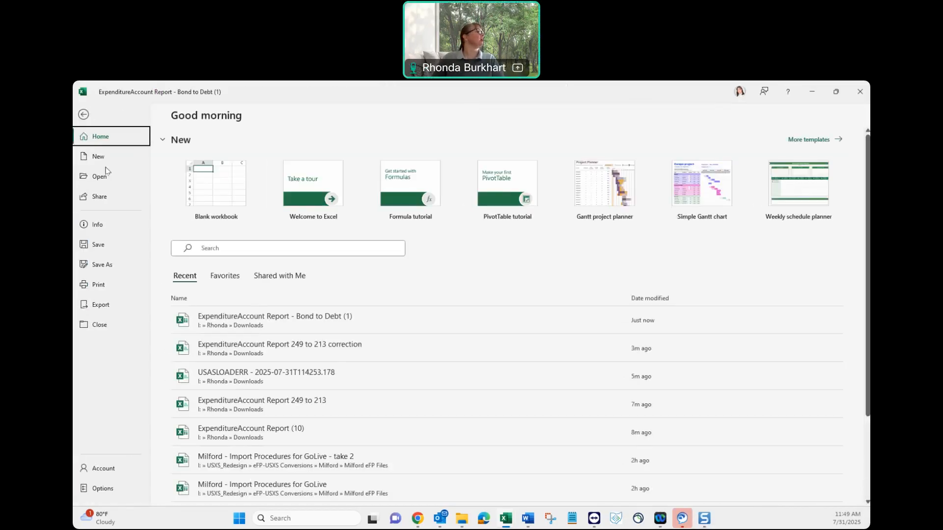
{"action": "left_click", "coordinate": [108, 266]}
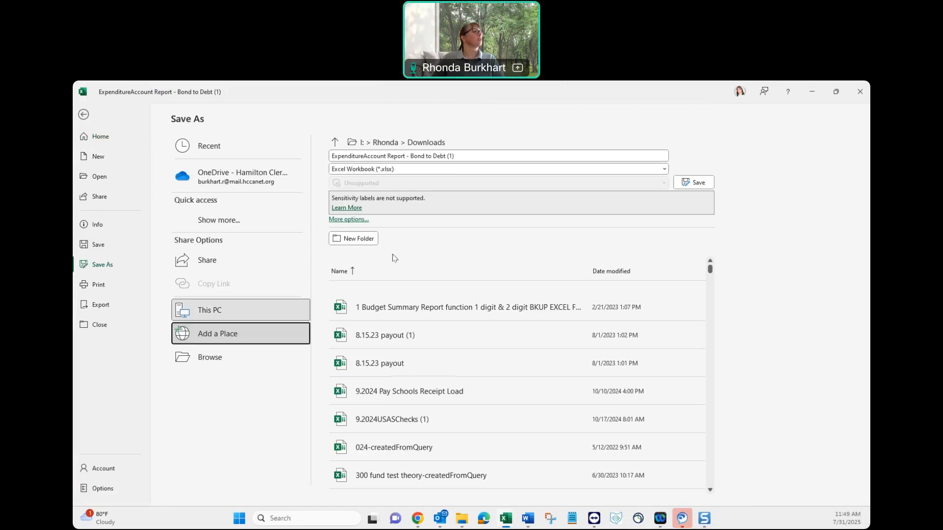
{"action": "key", "text": "Return"}
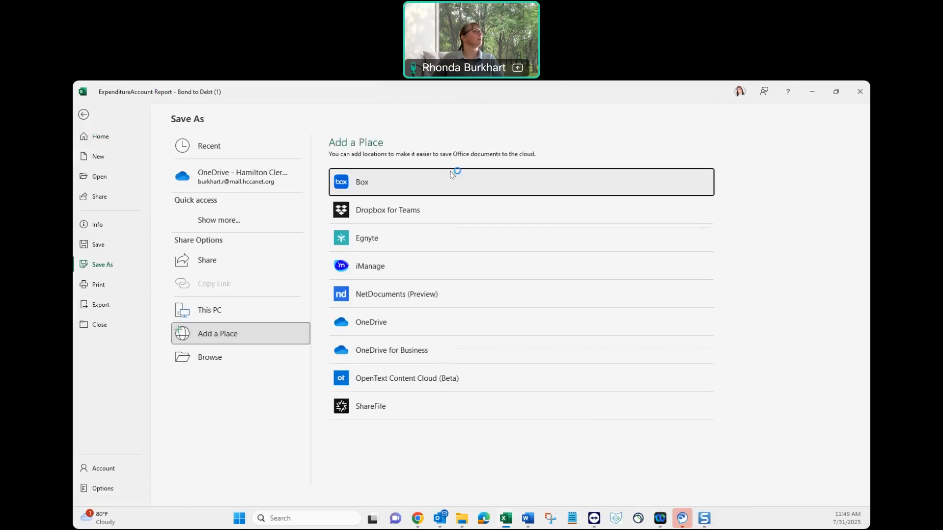
{"action": "left_click", "coordinate": [442, 177]}
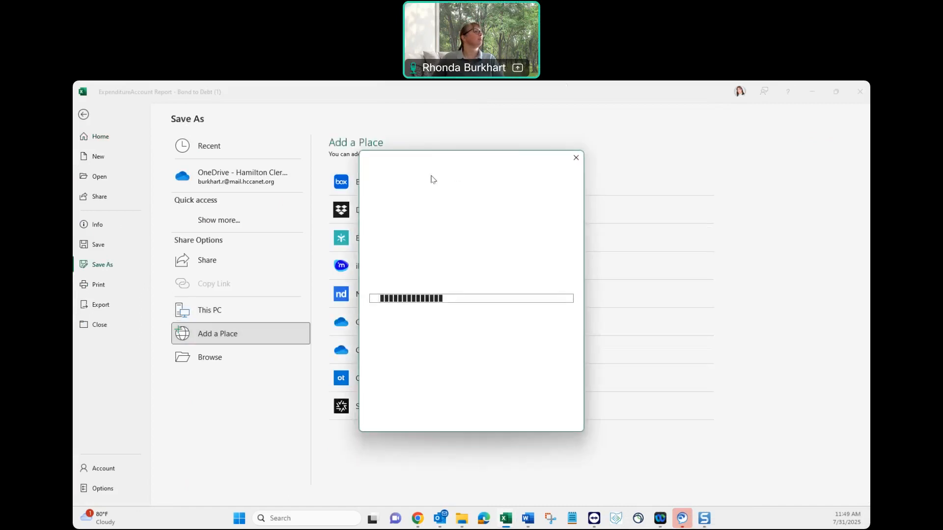
{"action": "left_click", "coordinate": [576, 160]}
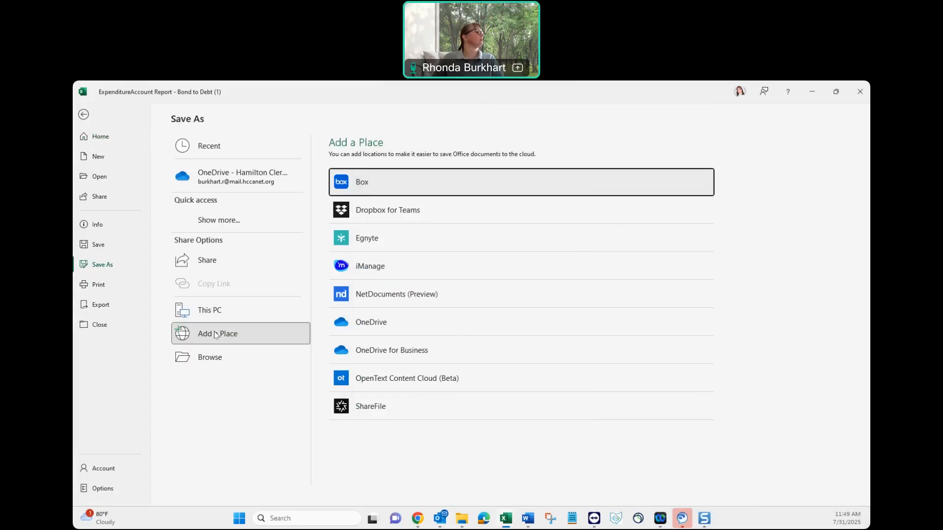
Save the workbook in Downloads as ExpenditureAccount Report - Bond to Debt in CSV (Comma delimited) format, replacing the existing file
{"action": "left_click", "coordinate": [205, 357]}
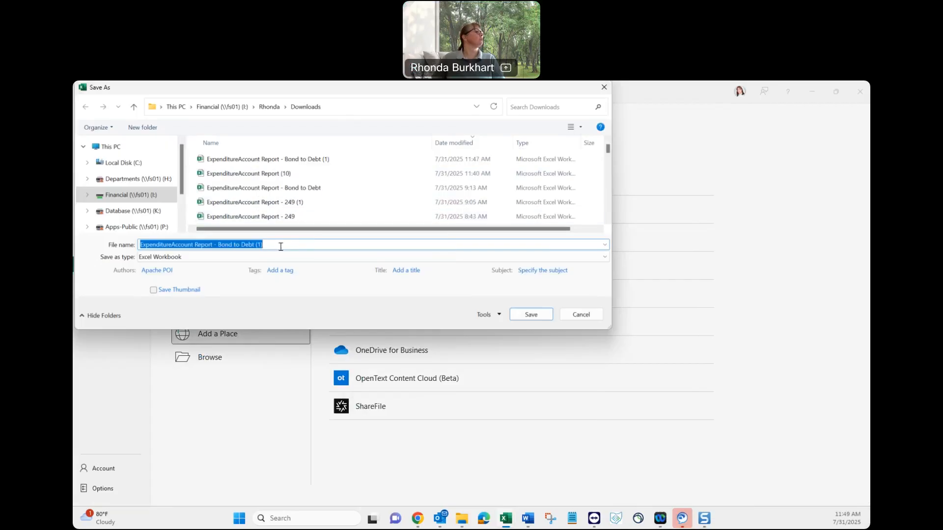
{"action": "left_click", "coordinate": [280, 246]}
{"action": "key", "text": "BackSpace"}
{"action": "key", "text": "BackSpace"}
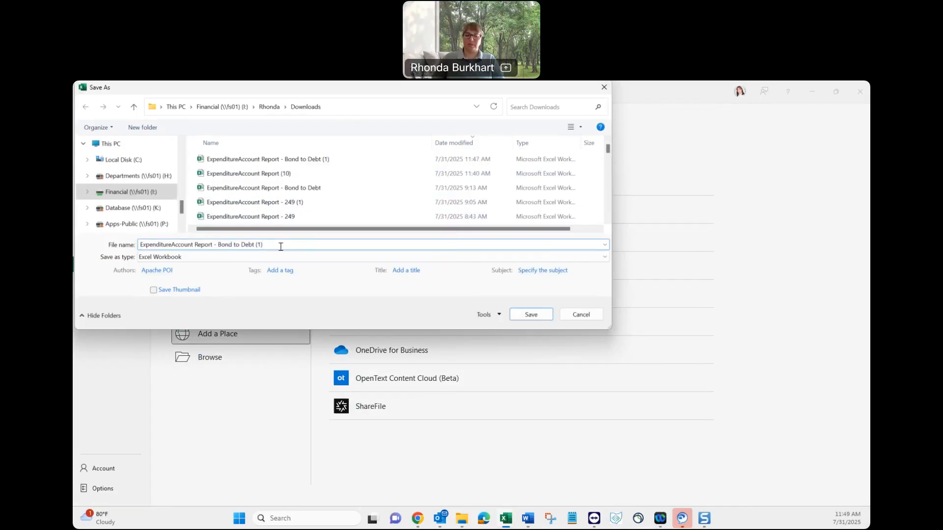
{"action": "key", "text": "BackSpace"}
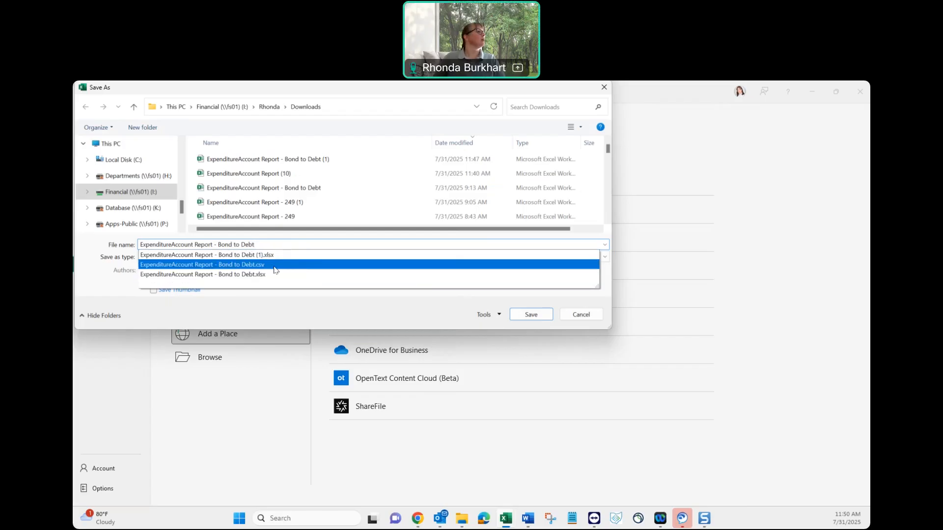
{"action": "left_click", "coordinate": [274, 266]}
{"action": "left_click", "coordinate": [229, 257]}
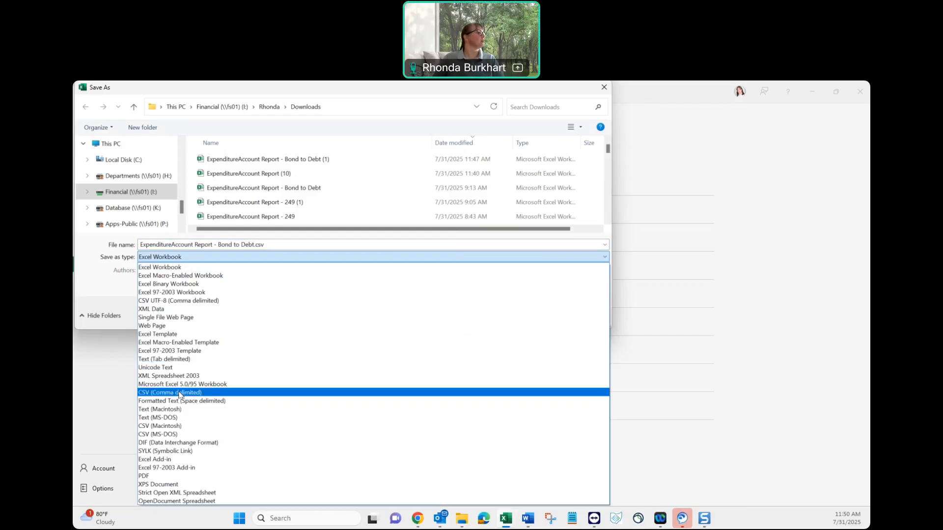
{"action": "left_click", "coordinate": [179, 393]}
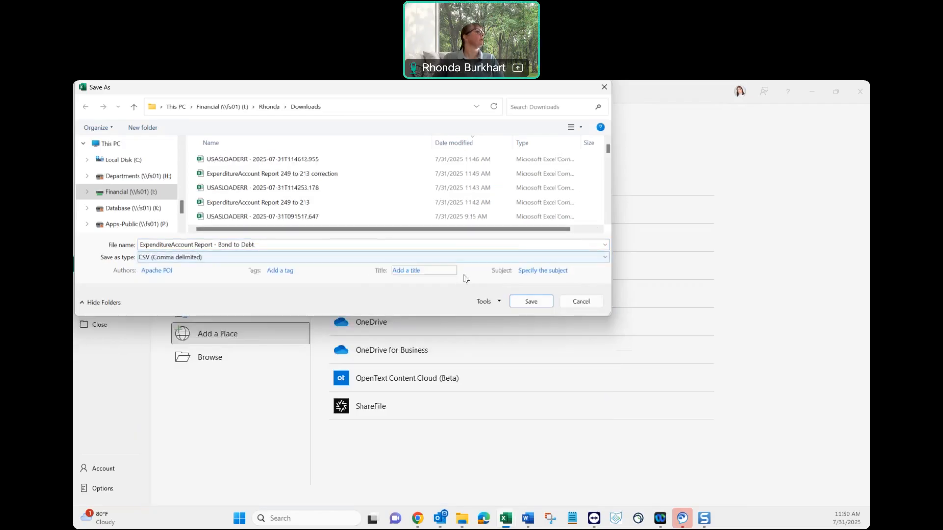
{"action": "left_click", "coordinate": [530, 301]}
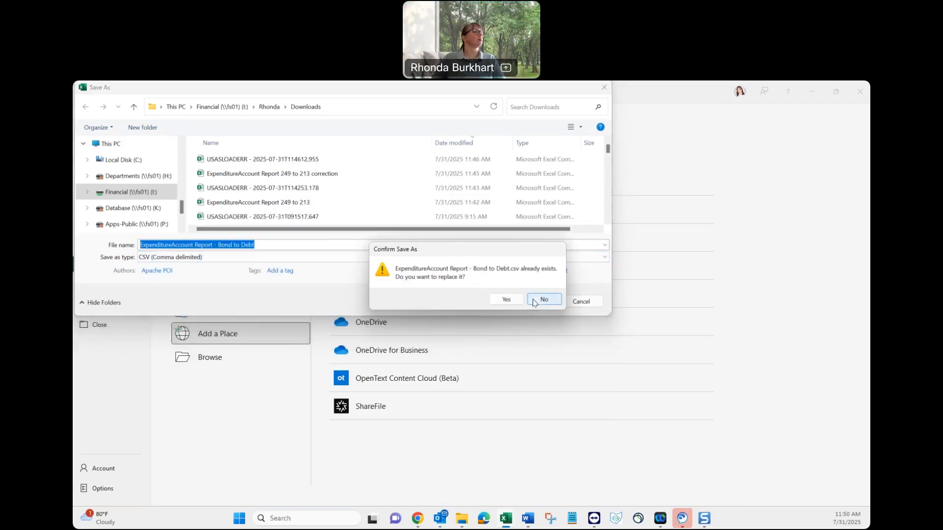
{"action": "left_click", "coordinate": [506, 300]}
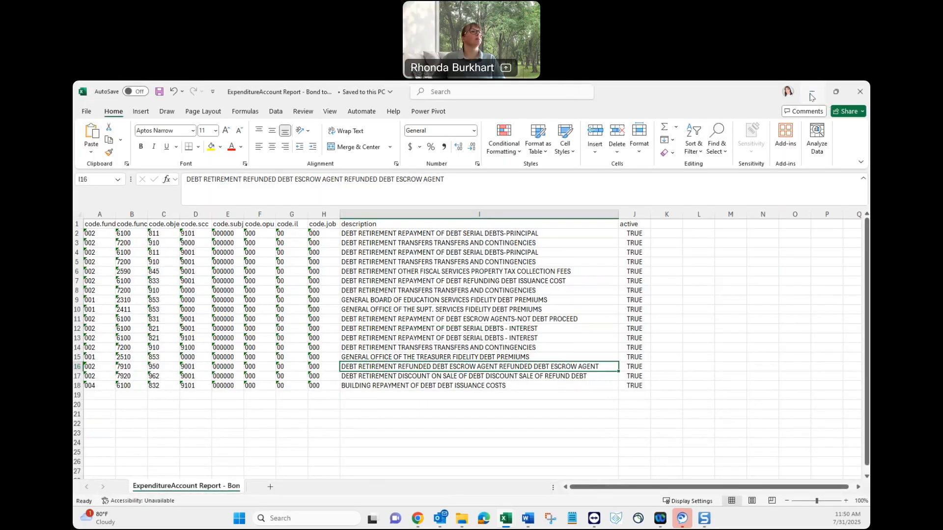
Minimize the Excel windows and mass load ExpenditureAccount Report - Bond to Debt.csv into USAS with ExpenditureAccount as the importable entity
{"action": "left_click", "coordinate": [812, 94]}
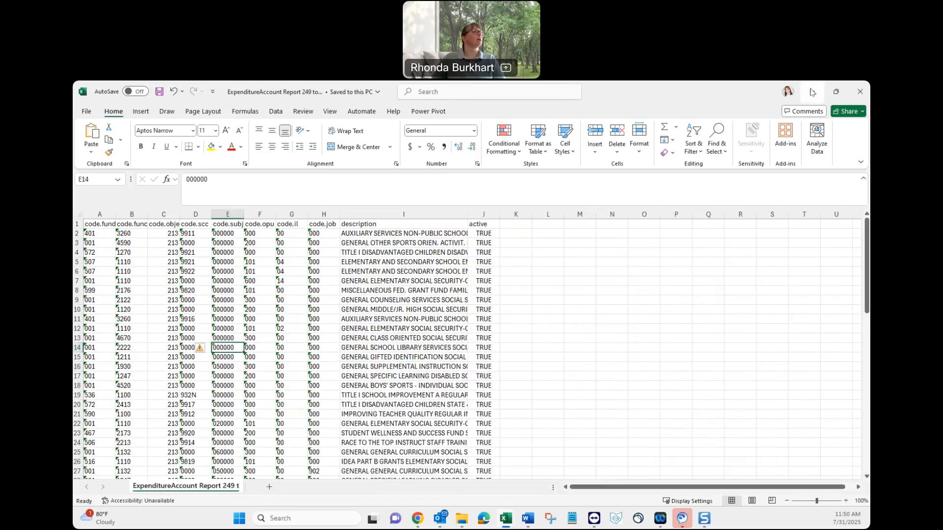
{"action": "left_click", "coordinate": [811, 92]}
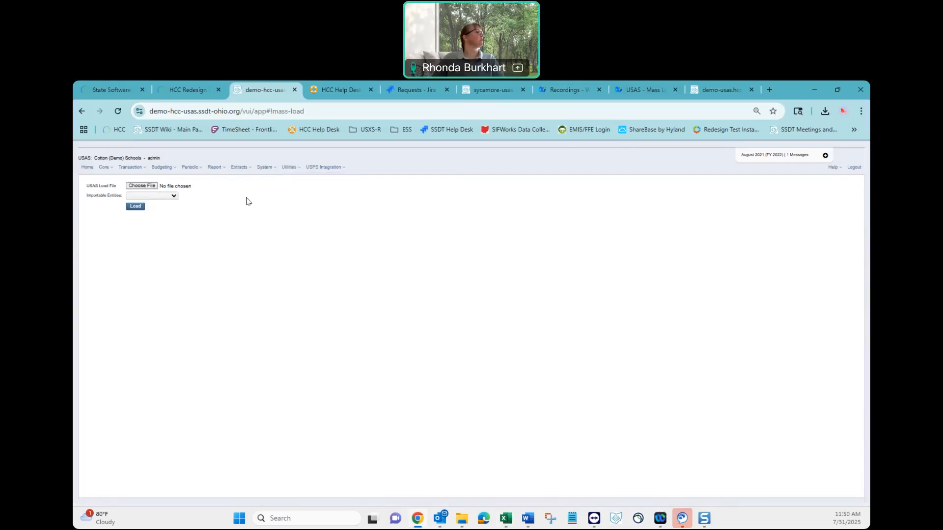
{"action": "left_click", "coordinate": [174, 196]}
{"action": "left_click", "coordinate": [160, 231]}
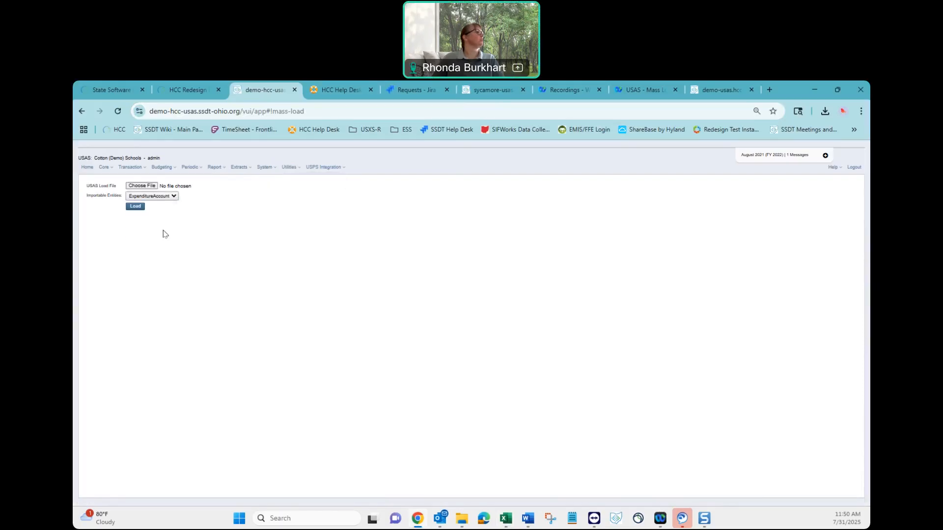
{"action": "left_click", "coordinate": [141, 185]}
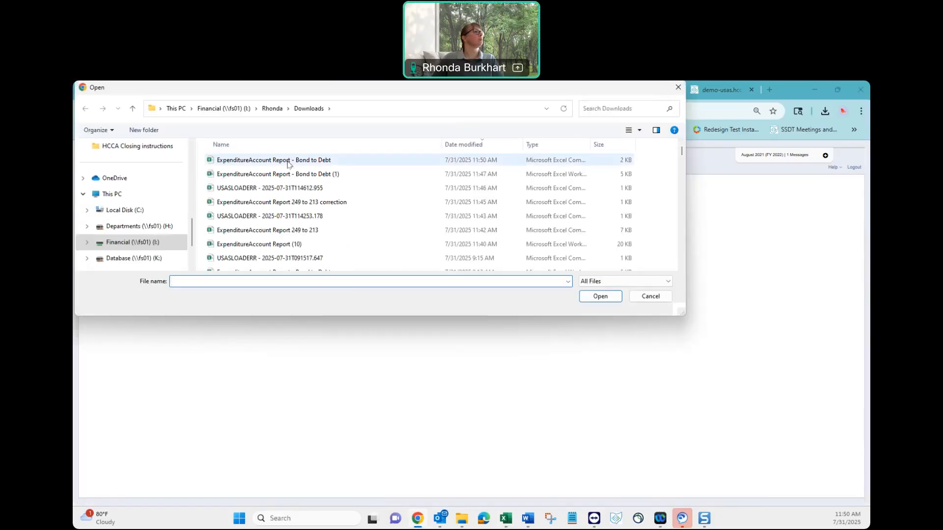
{"action": "left_click", "coordinate": [290, 160]}
{"action": "left_click", "coordinate": [597, 296]}
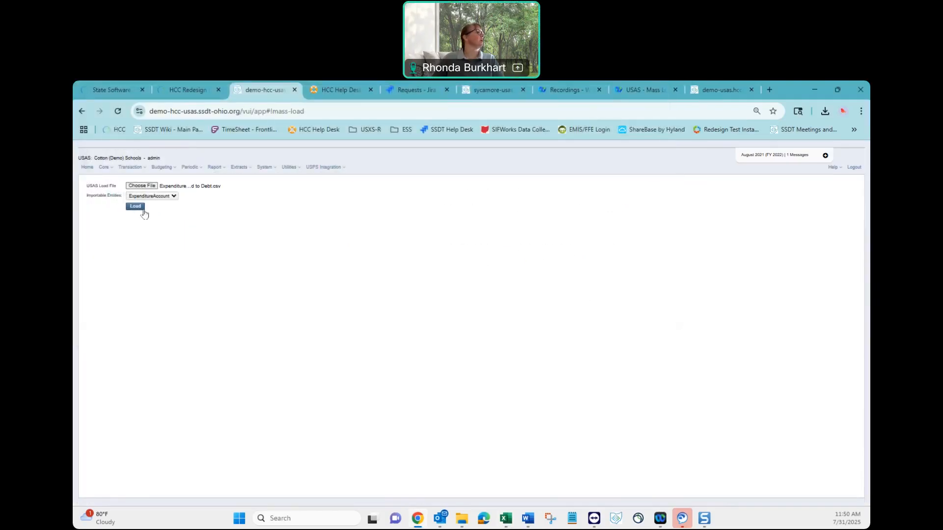
{"action": "left_click", "coordinate": [135, 206]}
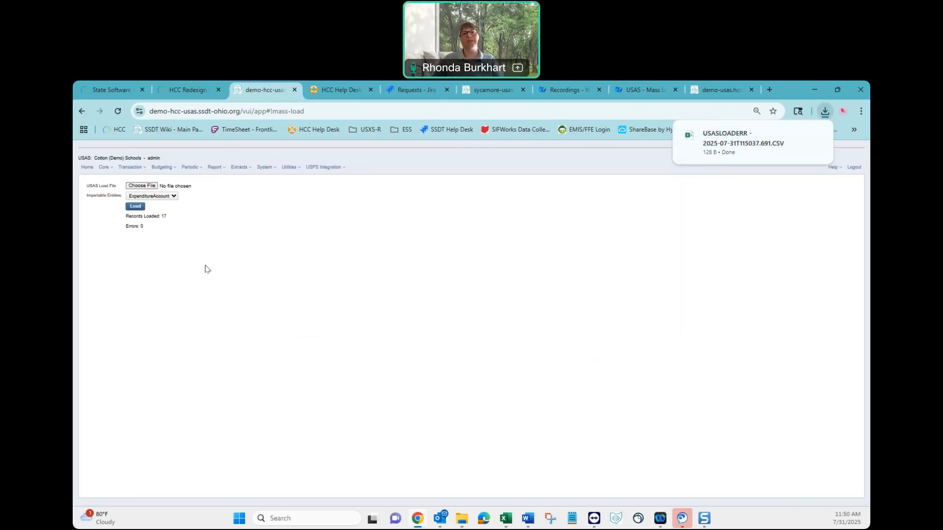
Open the expenditure accounts list and filter the descriptions by %bond%
{"action": "left_click", "coordinate": [106, 169]}
{"action": "left_click", "coordinate": [111, 180]}
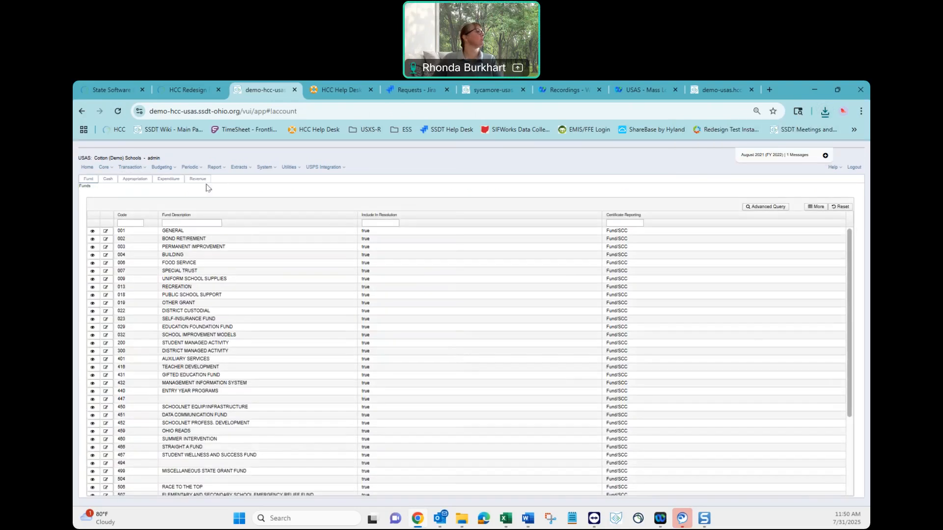
{"action": "left_click", "coordinate": [170, 180]}
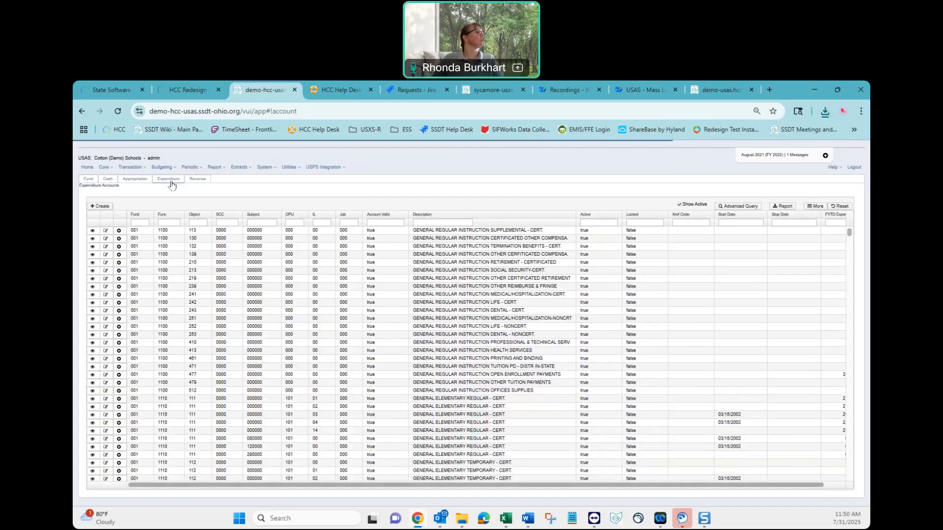
{"action": "left_click", "coordinate": [452, 223]}
{"action": "left_click", "coordinate": [455, 262]}
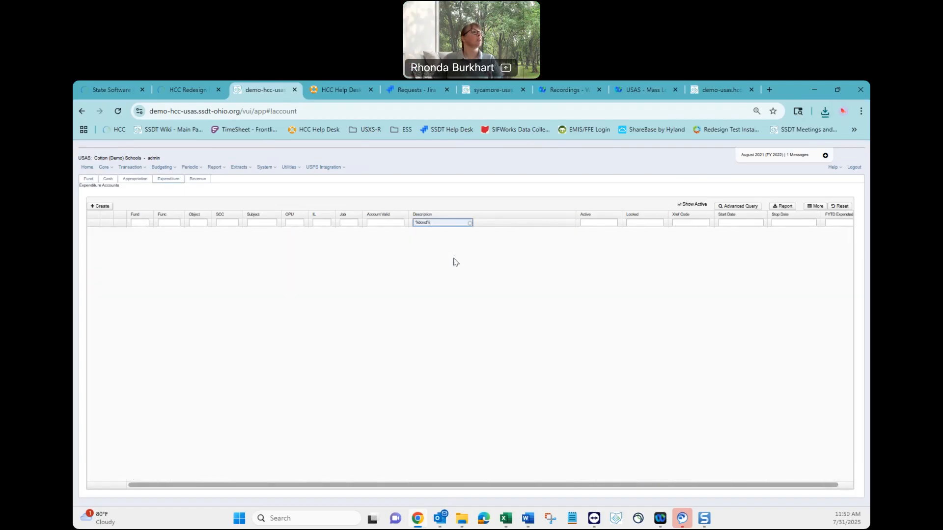
Change the description filter to find expenditure accounts containing debt
{"action": "key", "text": "BackSpace"}
{"action": "key", "text": "BackSpace"}
{"action": "type", "text": "dent"}
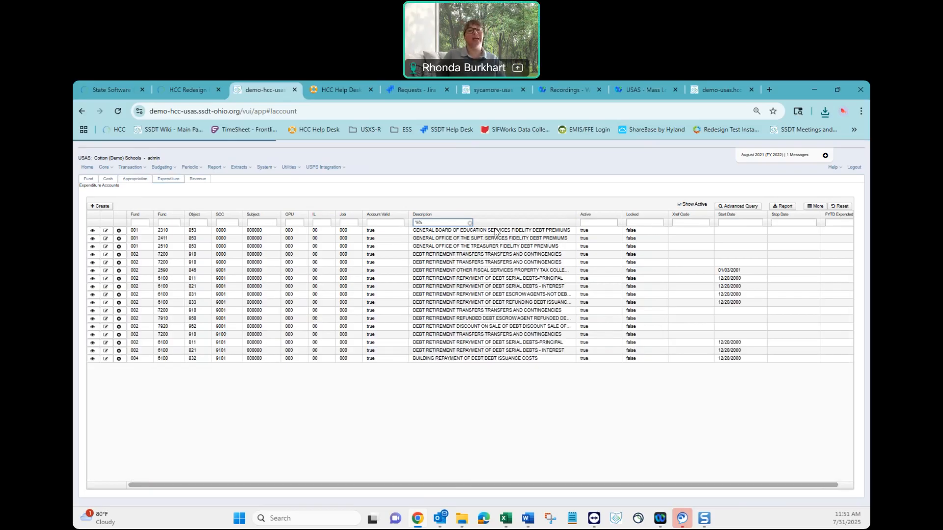
Filter the expenditure account descriptions by %handicap% and look through the matching accounts
{"action": "type", "text": "andicap"}
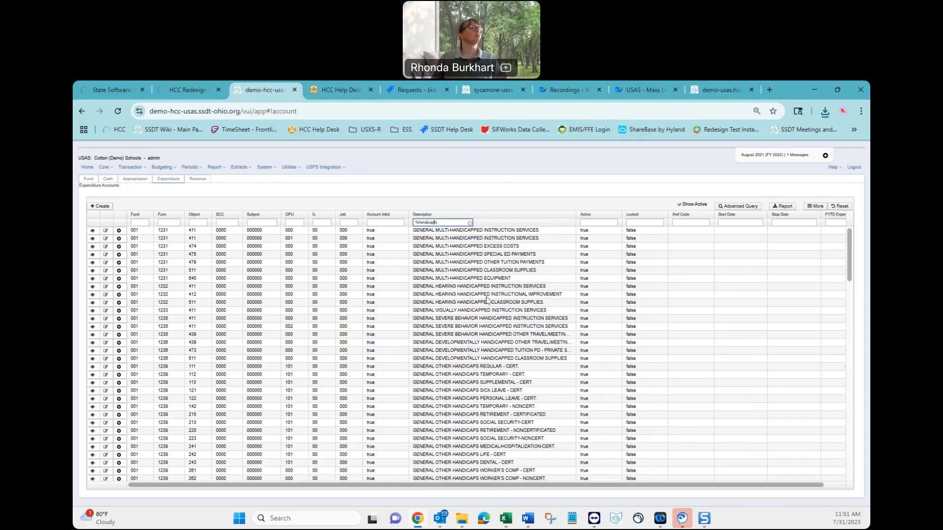
{"action": "scroll", "coordinate": [500, 287], "scroll_direction": "down", "scroll_amount": 10}
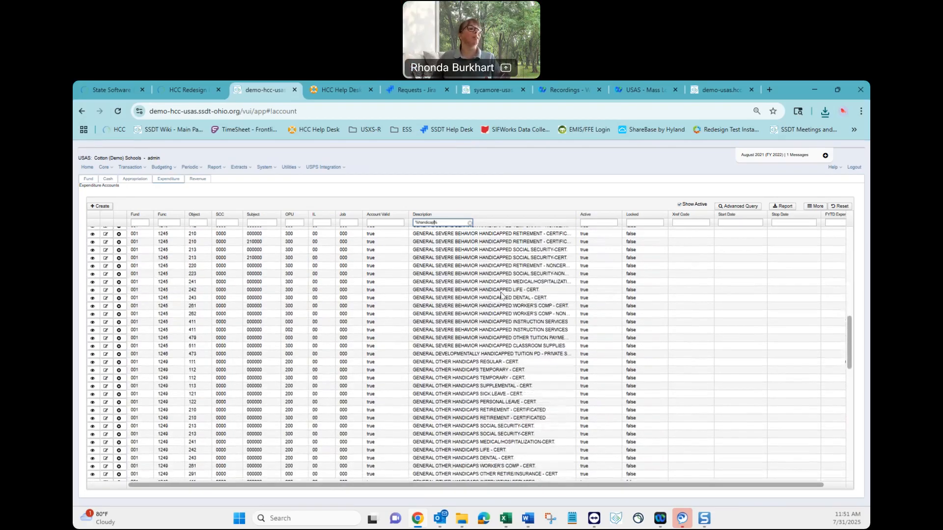
{"action": "scroll", "coordinate": [506, 425], "scroll_direction": "down", "scroll_amount": 10}
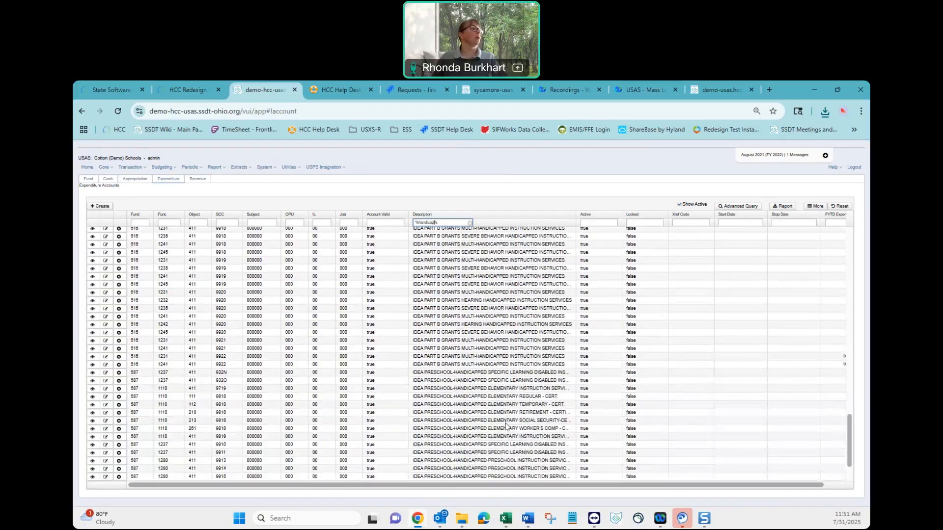
{"action": "scroll", "coordinate": [506, 425], "scroll_direction": "down", "scroll_amount": 3}
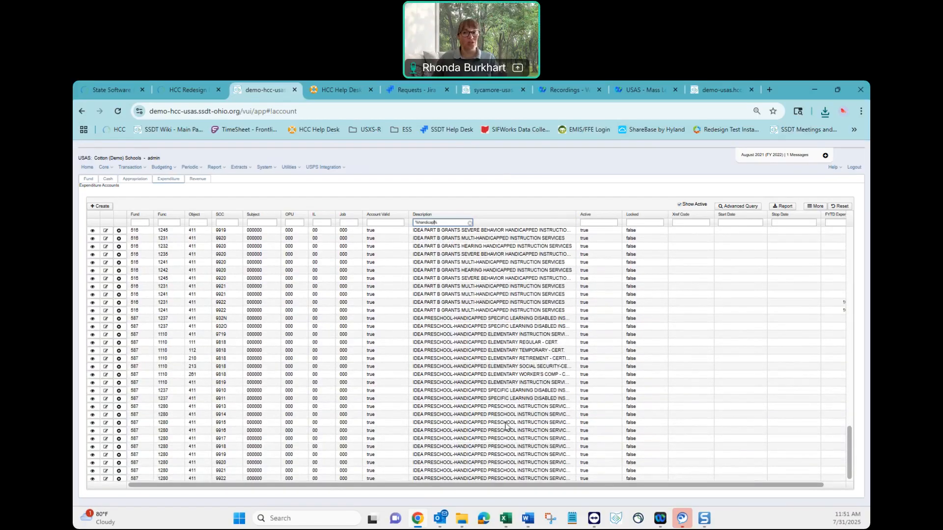
{"action": "scroll", "coordinate": [506, 425], "scroll_direction": "up", "scroll_amount": 20}
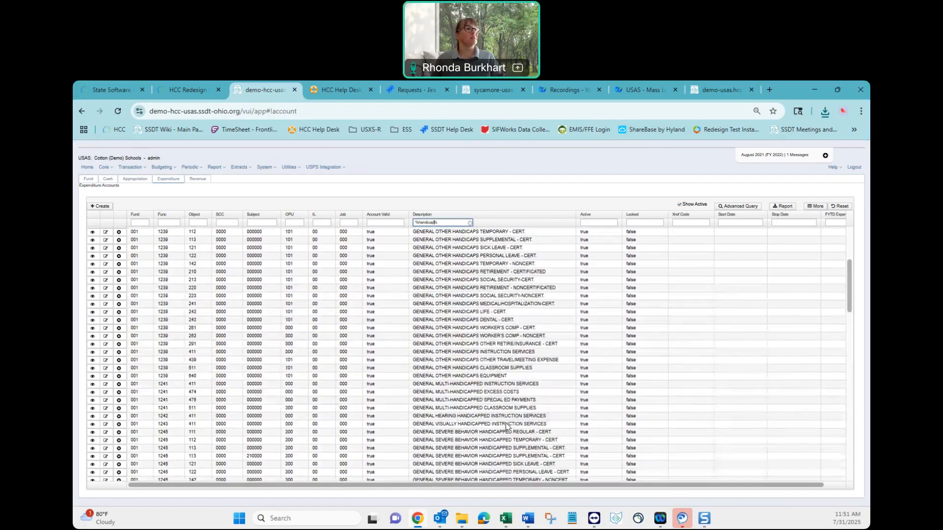